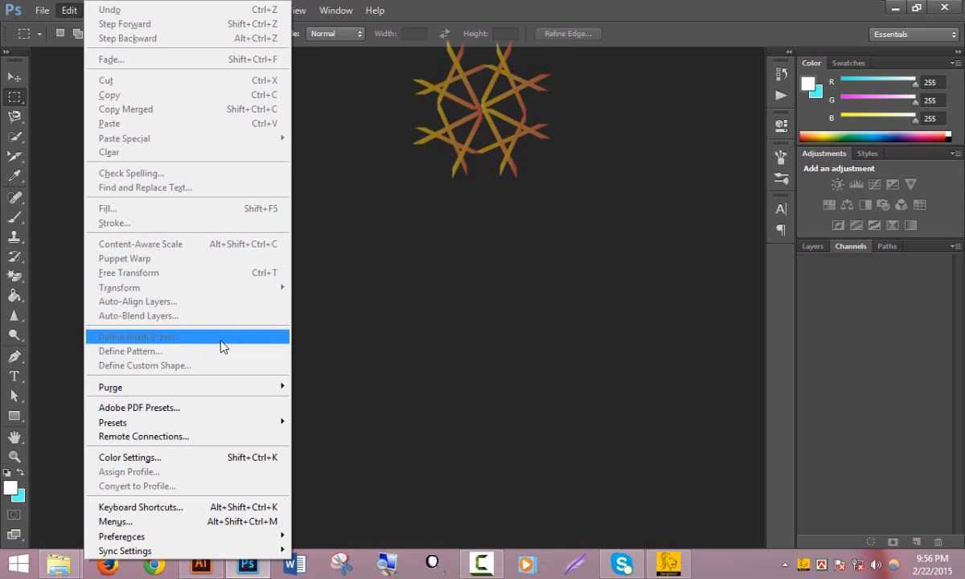
Step: Create a new 100 x 100 pixel document with transparent background contents
left_click(449, 331)
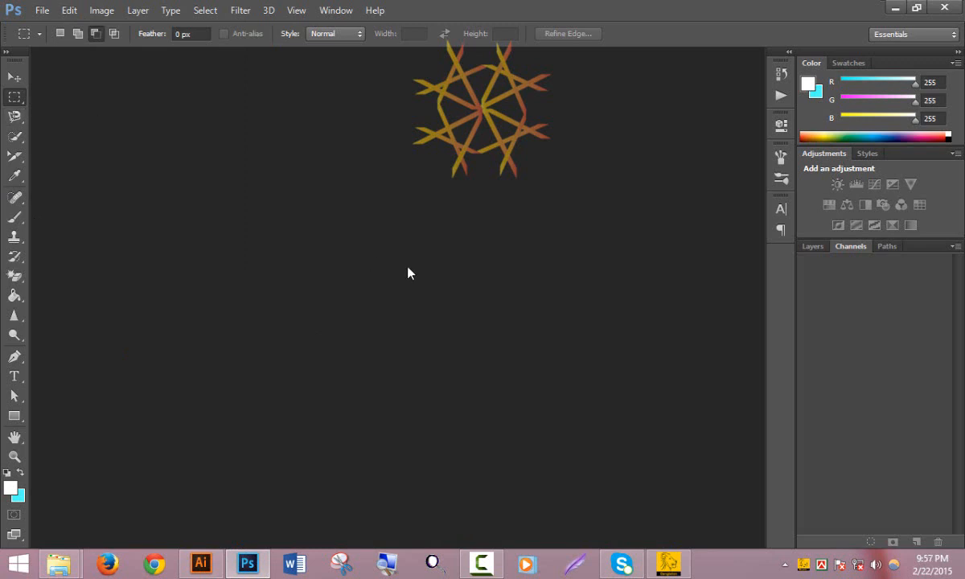
left_click(41, 16)
left_click(69, 28)
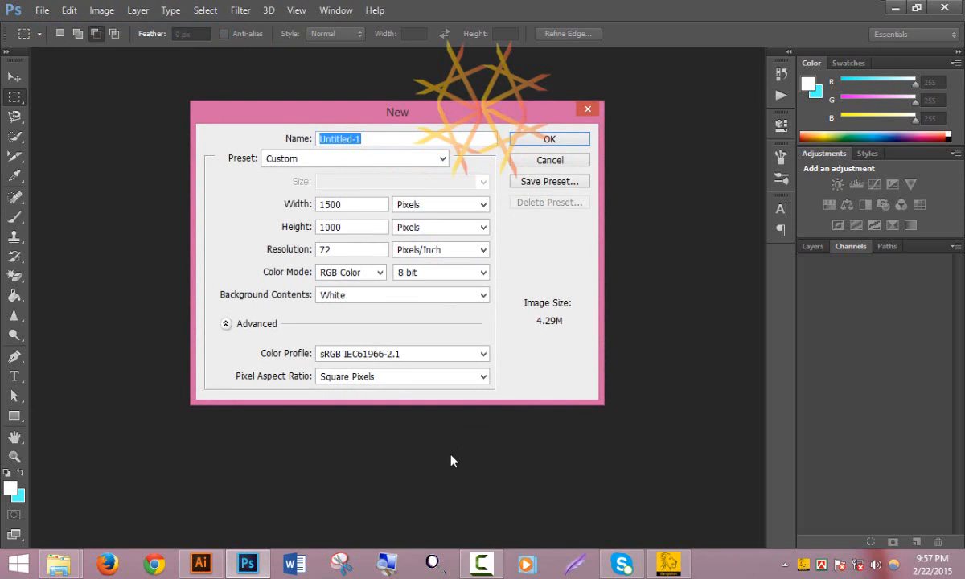
left_click_drag(352, 201, 302, 193)
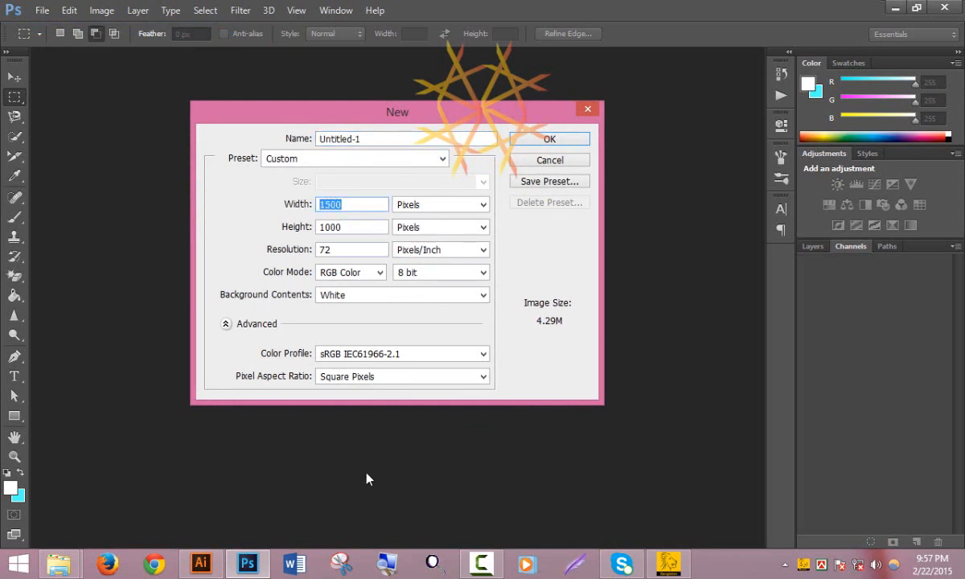
type("100")
left_click_drag(342, 228, 286, 227)
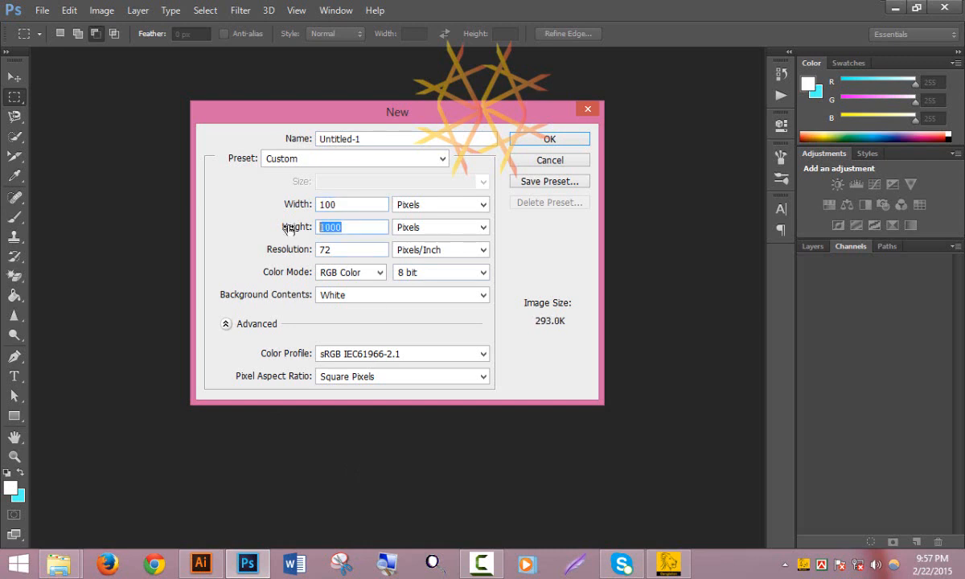
type("100")
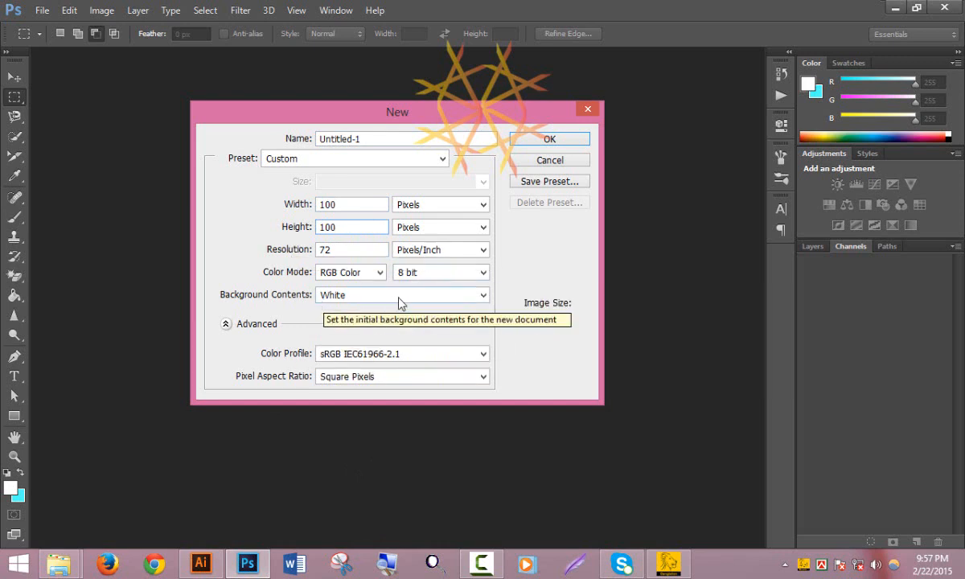
left_click(471, 296)
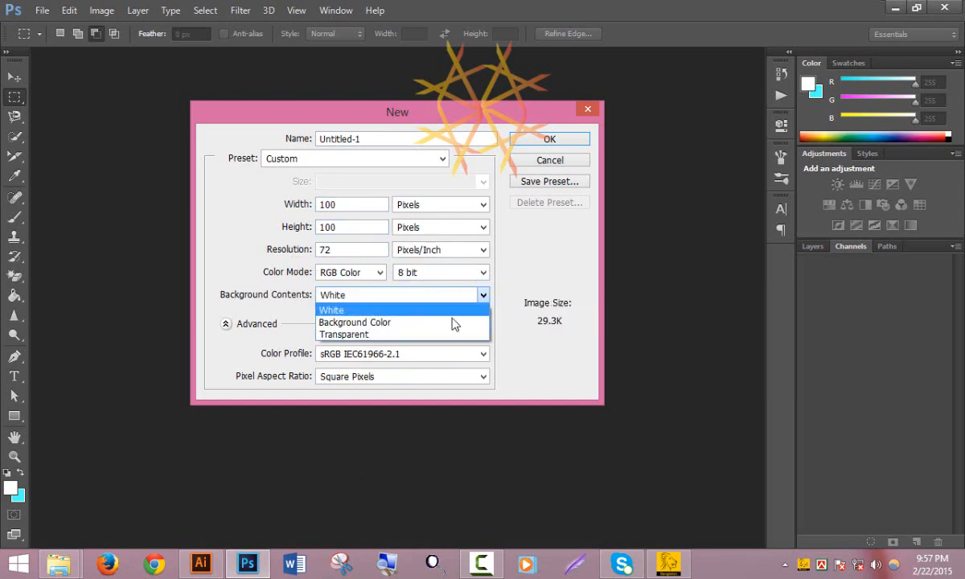
left_click(449, 335)
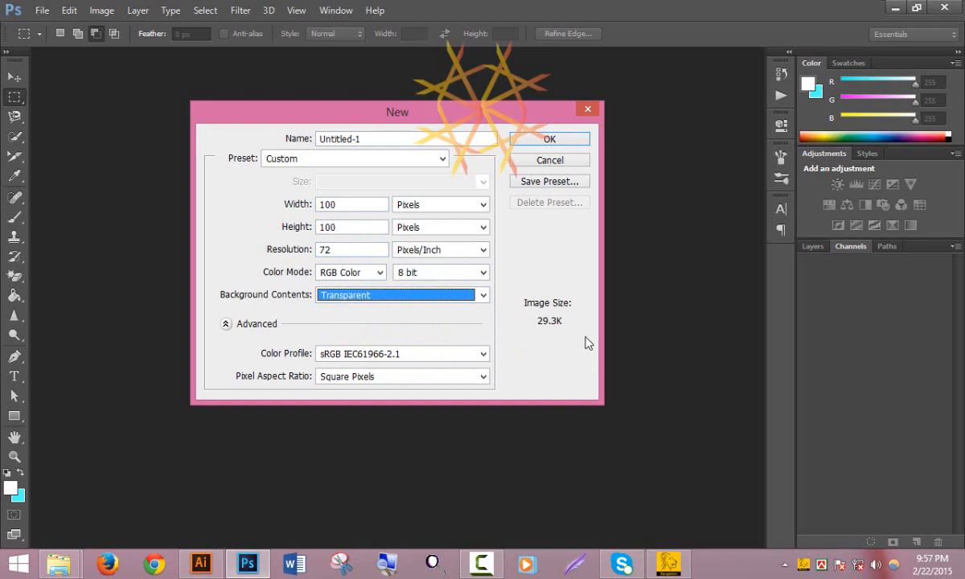
left_click(547, 141)
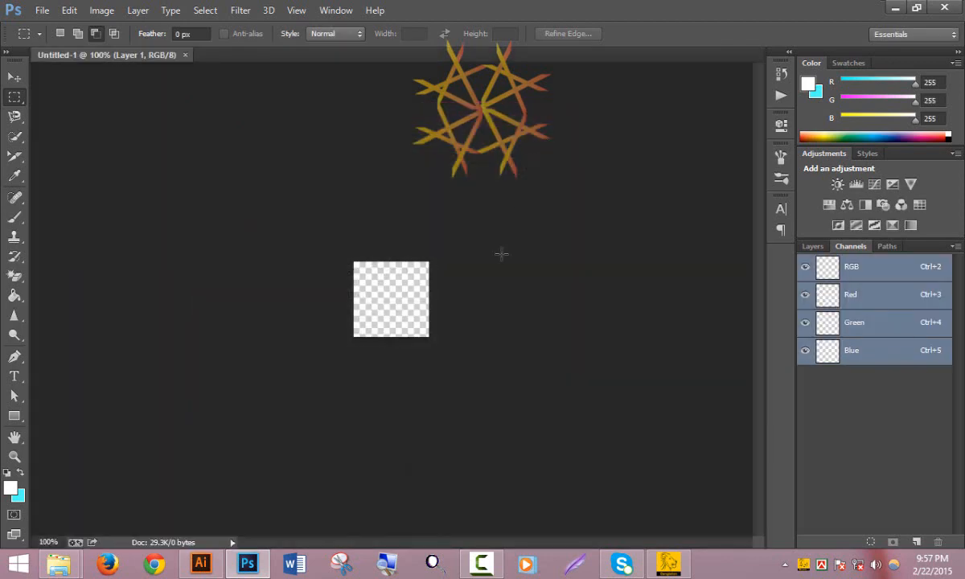
Step: Draw a rounded rectangle about 16 x 15 px in the upper-left corner of the canvas, fitting the canvas to the window
left_click(812, 248)
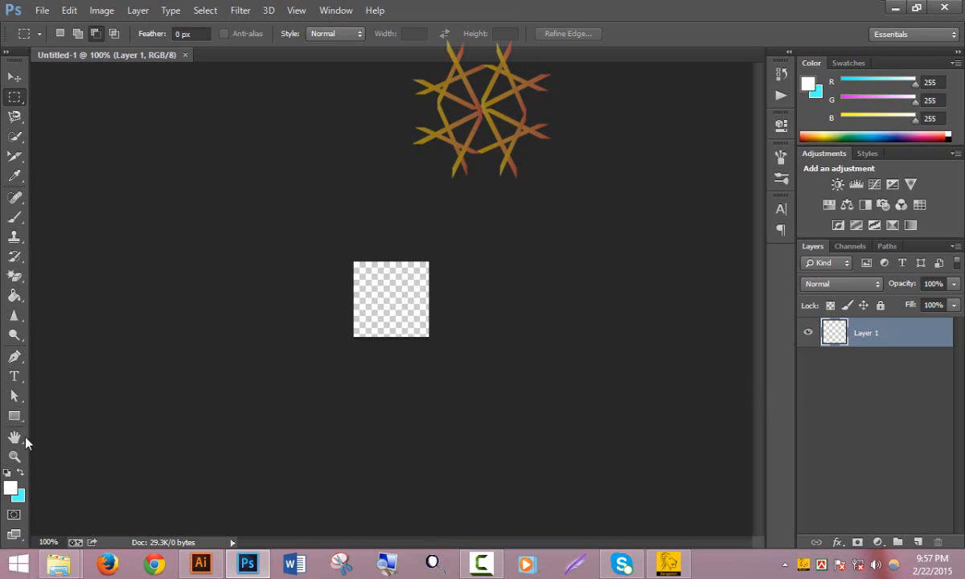
left_click_drag(13, 424, 54, 419)
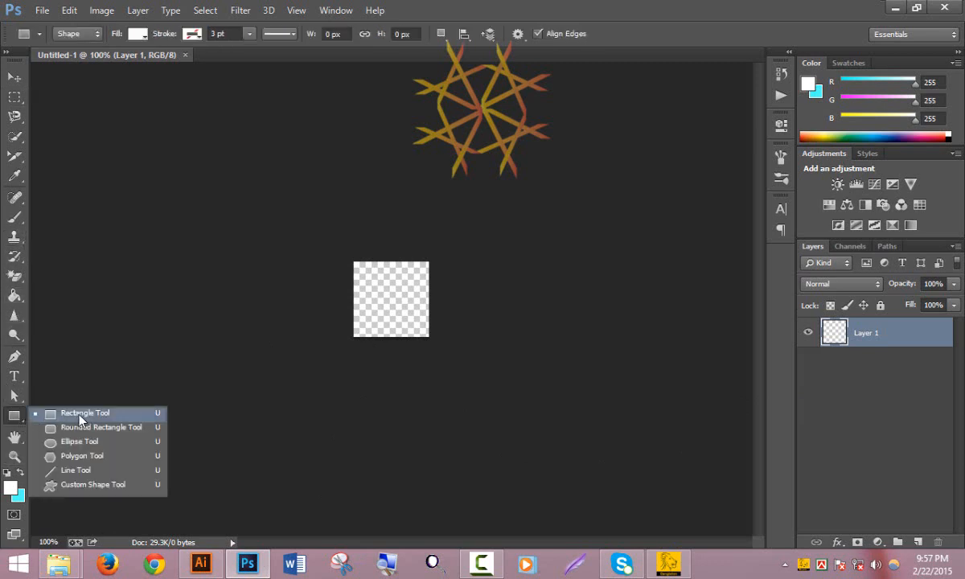
left_click(95, 427)
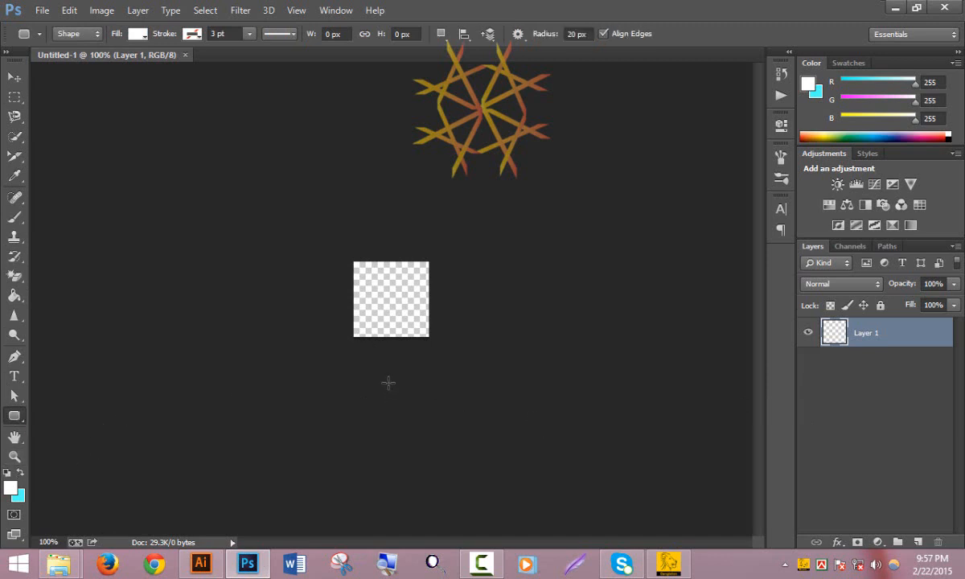
key("ctrl+0")
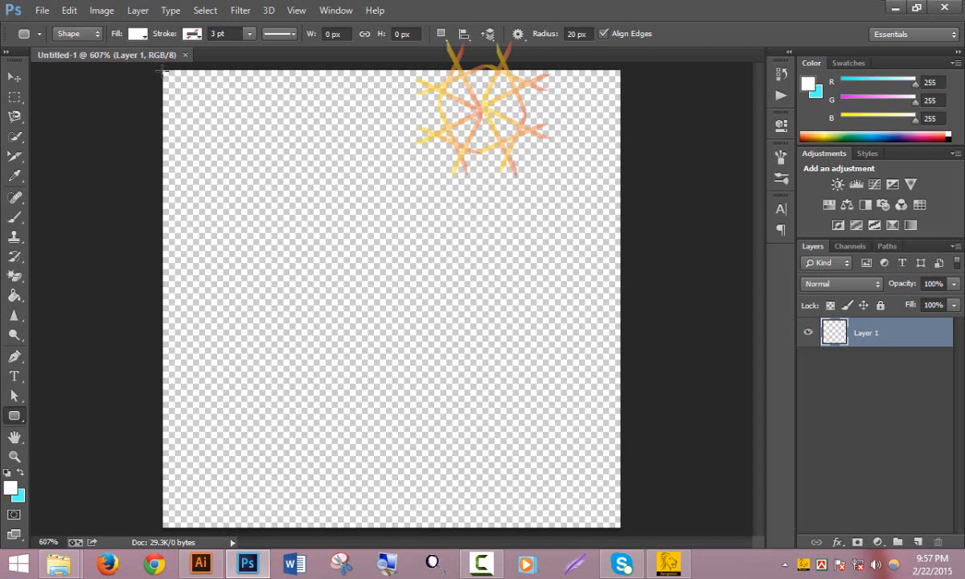
left_click_drag(161, 72, 230, 141)
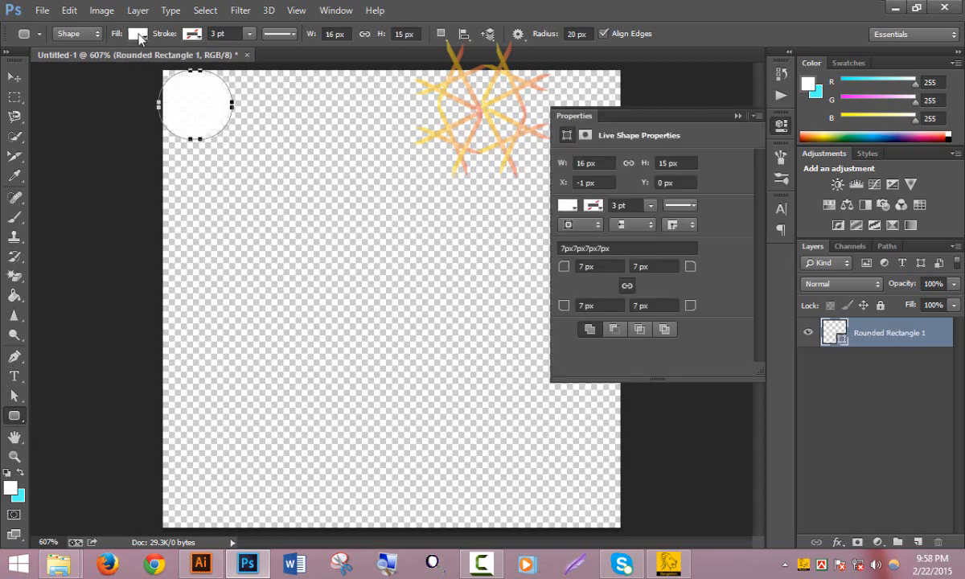
Step: Change the rounded shape's fill to a light salmon-orange swatch
left_click(137, 34)
left_click(67, 137)
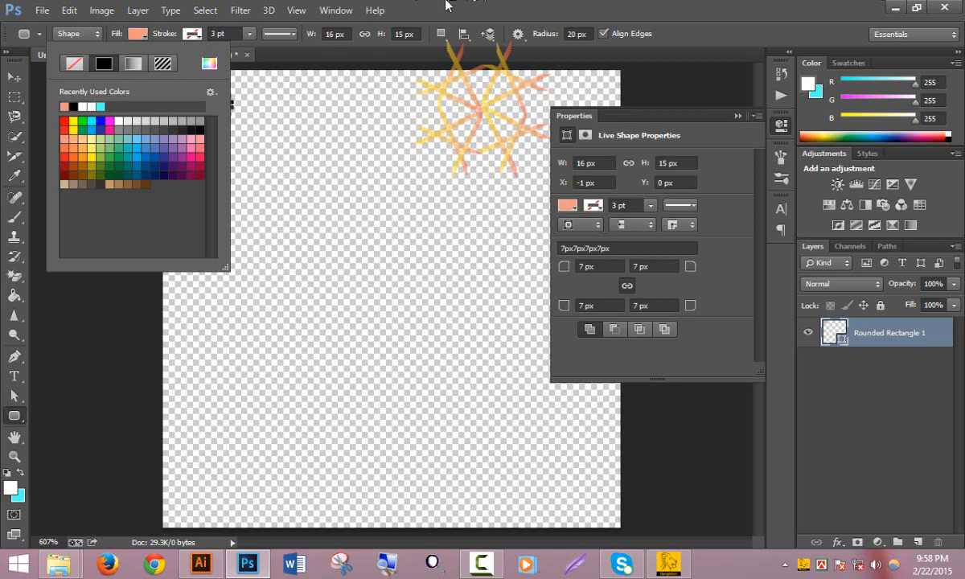
left_click(416, 7)
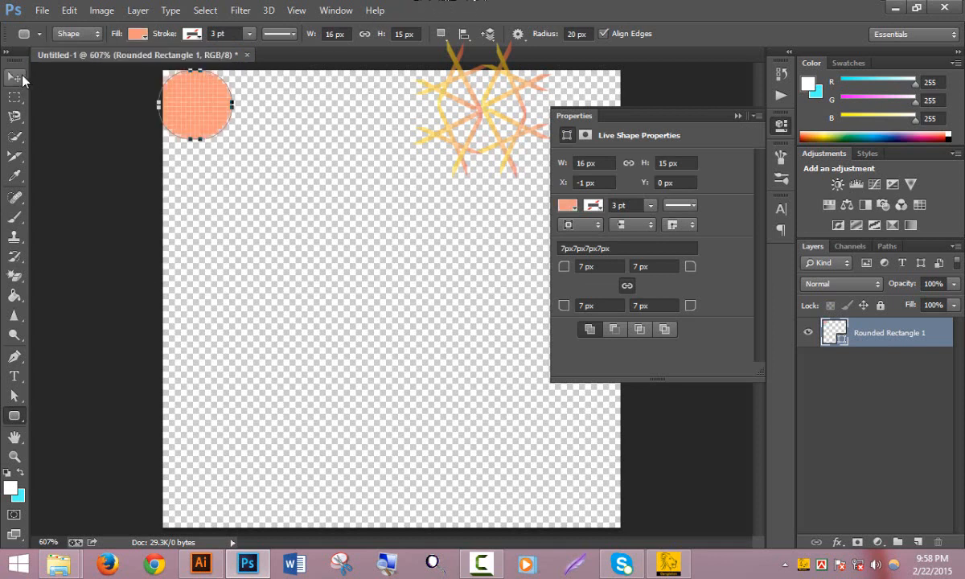
Step: Duplicate the salmon circle repeatedly along the diagonal from the canvas's upper-left corner to its lower-right corner
key("v")
left_click_drag(202, 104, 229, 146)
left_click_drag(233, 146, 267, 181)
left_click_drag(274, 186, 384, 292)
left_click_drag(383, 292, 515, 439)
left_click_drag(515, 438, 604, 520)
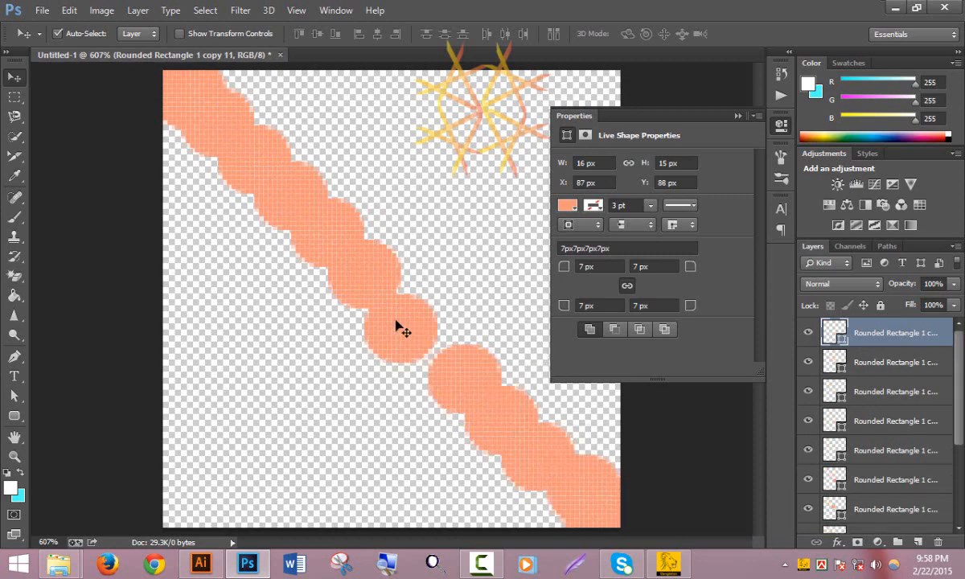
Step: Duplicate the circles along the opposite diagonal, from the canvas's lower-left corner to its upper-right corner, completing an X
left_click_drag(399, 328, 384, 372)
left_click(438, 338)
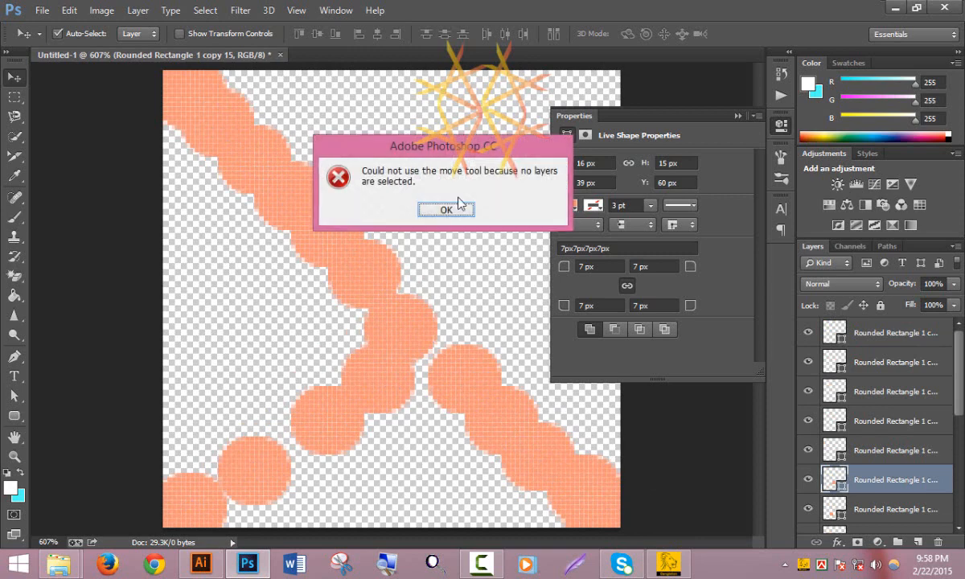
left_click(442, 214)
left_click_drag(371, 351, 529, 220)
left_click(739, 116)
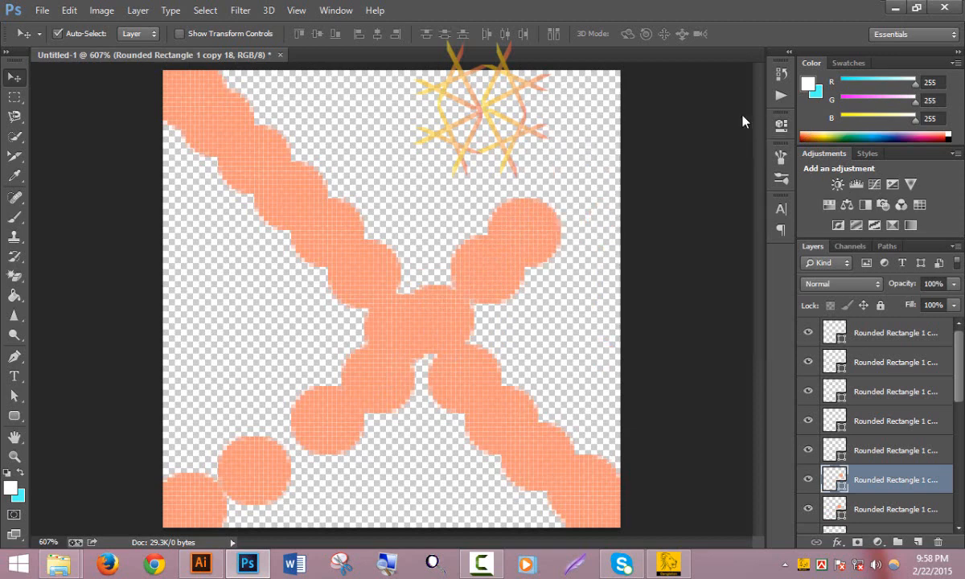
left_click(537, 223)
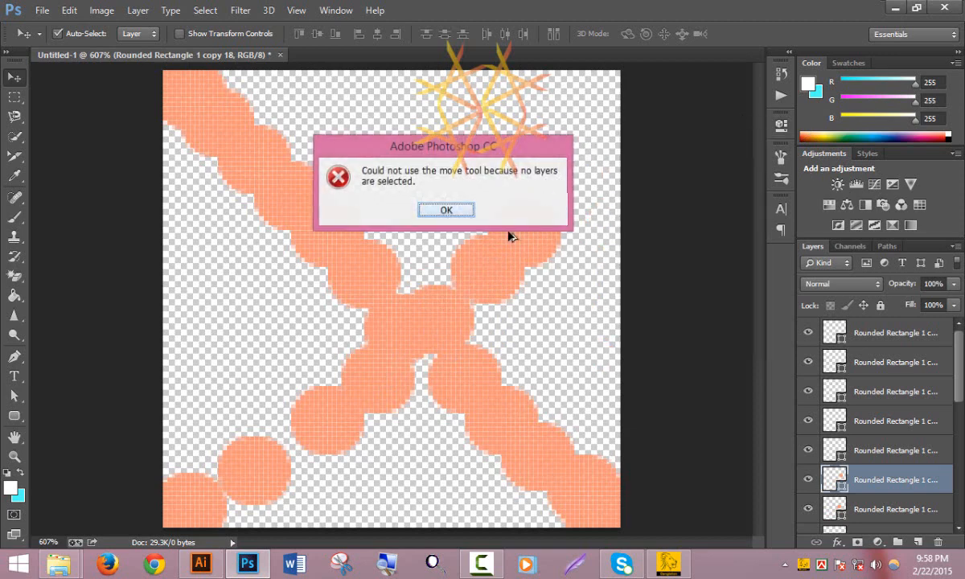
key("Return")
left_click_drag(555, 237, 607, 117)
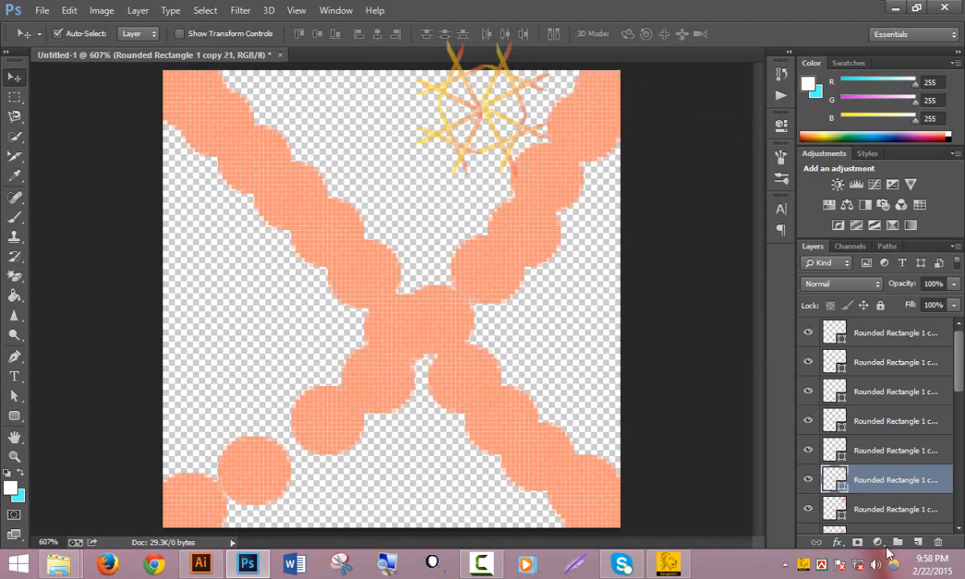
Step: Select all the rounded rectangle layers and merge them into a single layer
scroll(876, 507, "down", 5)
scroll(878, 511, "down", 3)
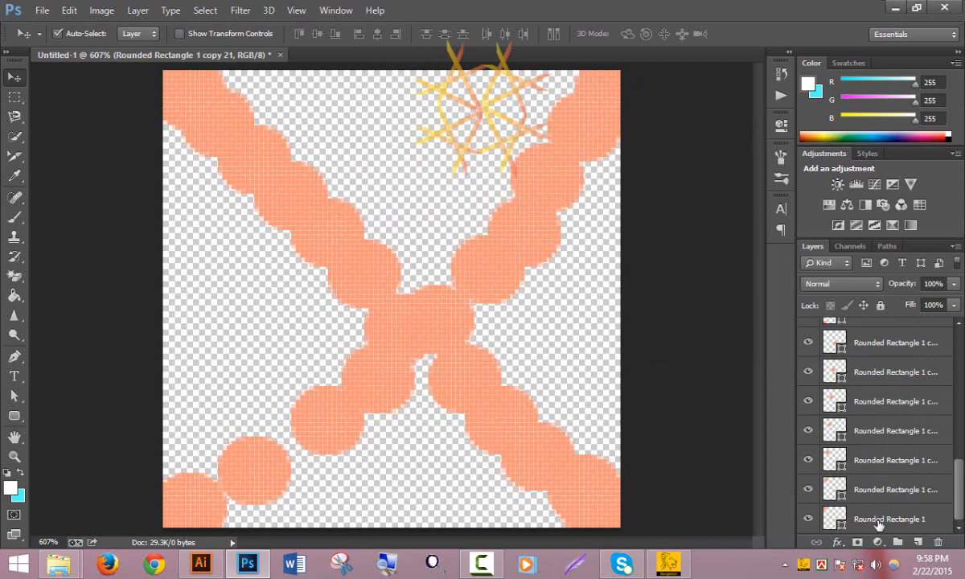
left_click(878, 521)
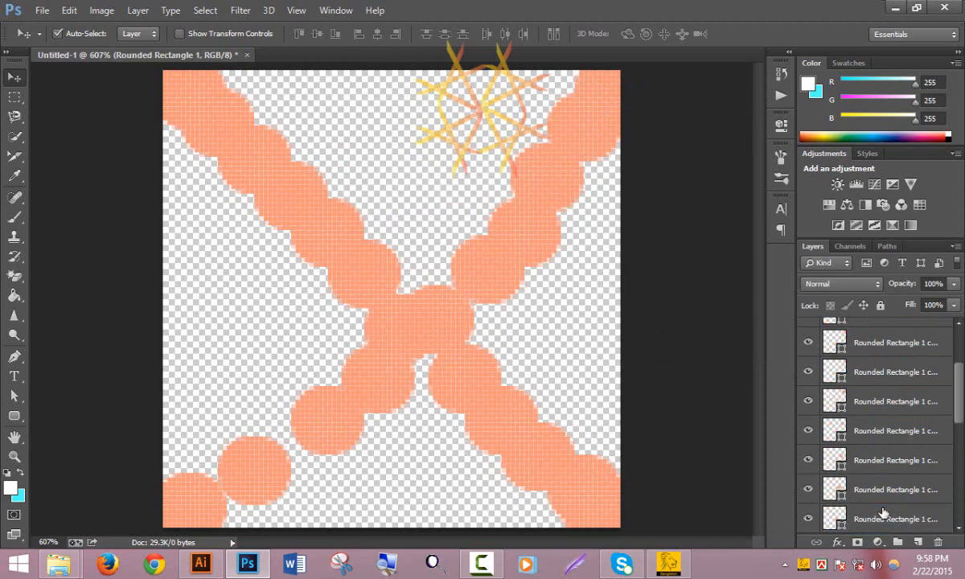
scroll(883, 499, "up", 5)
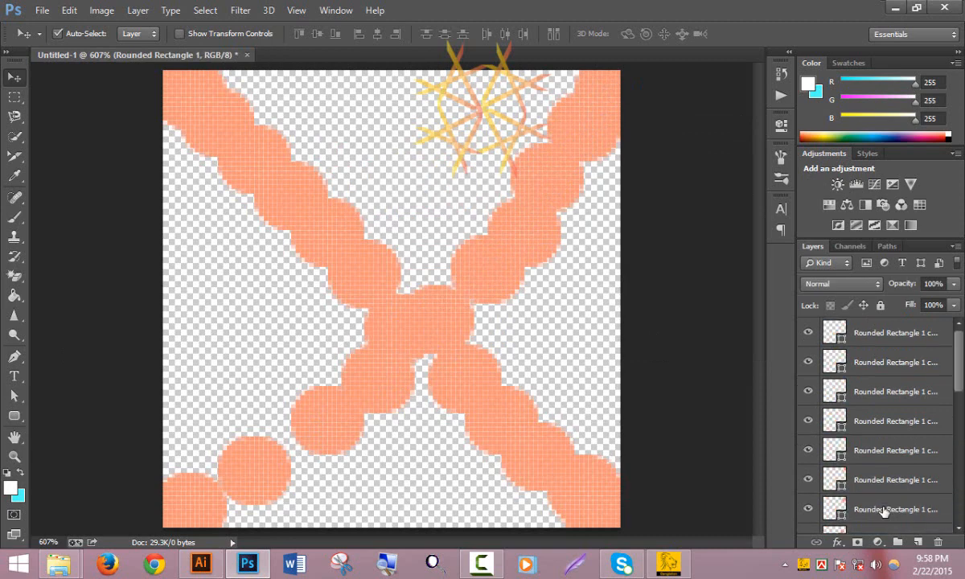
left_click(894, 334, "shift")
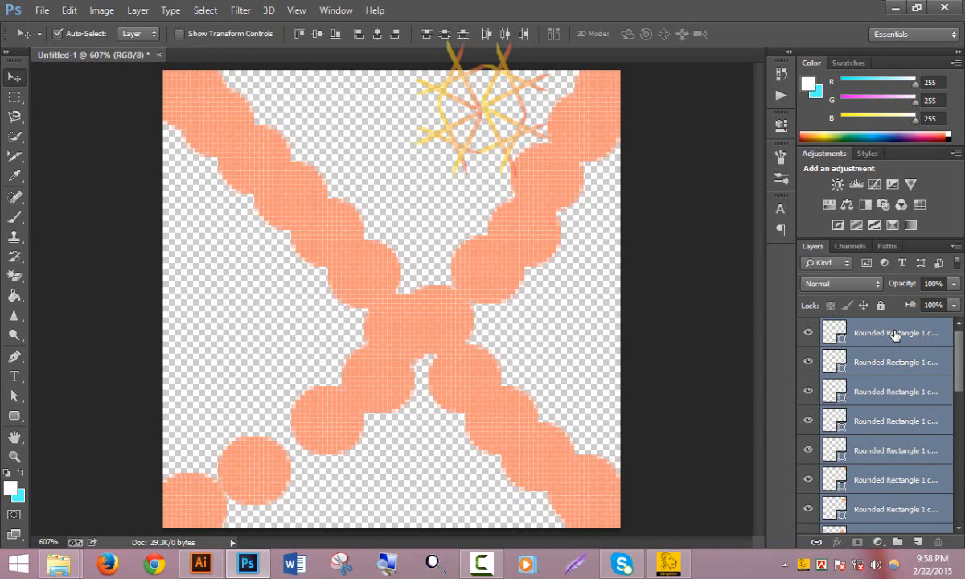
key("ctrl+e")
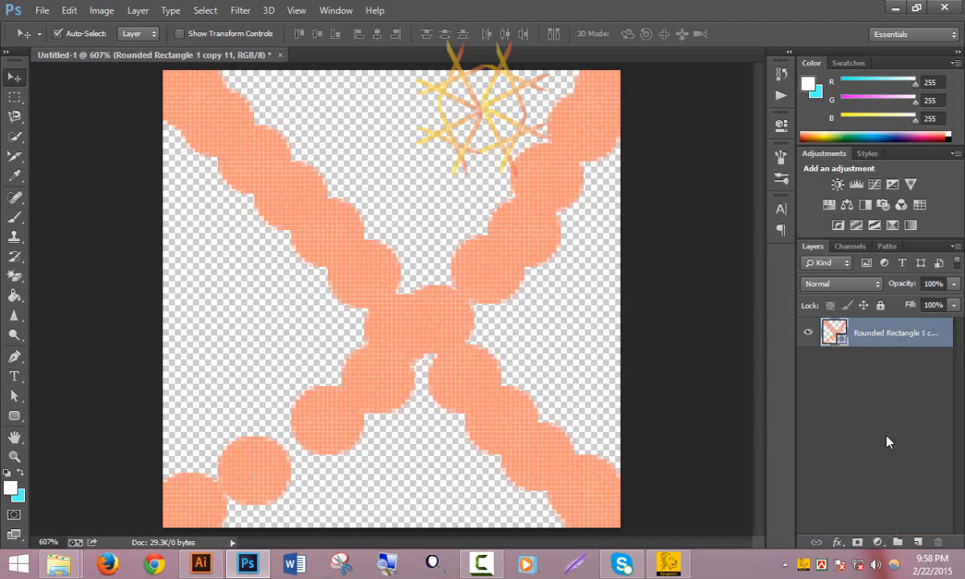
Step: Define the X artwork as a pattern, naming it with the author's full name followed by 1
left_click(67, 10)
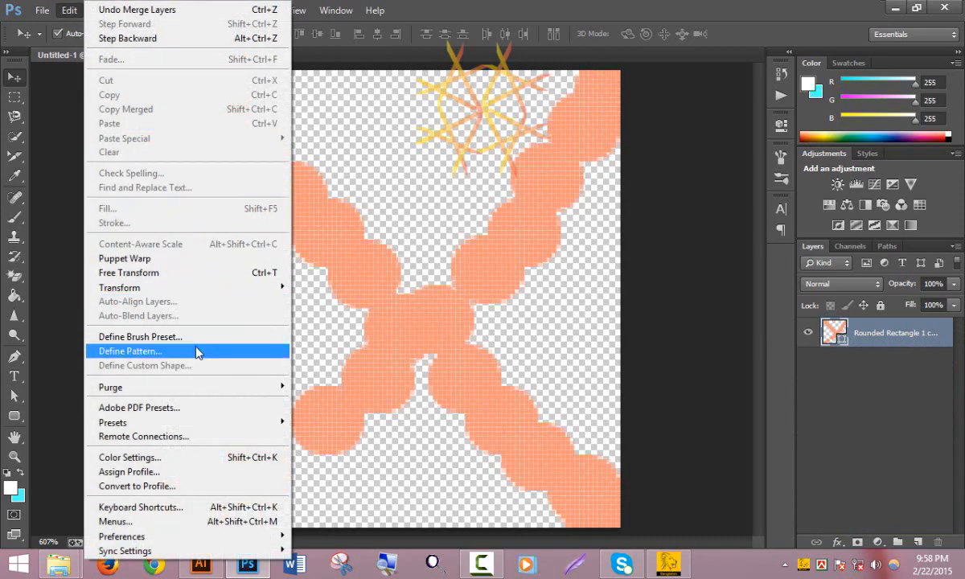
left_click(198, 352)
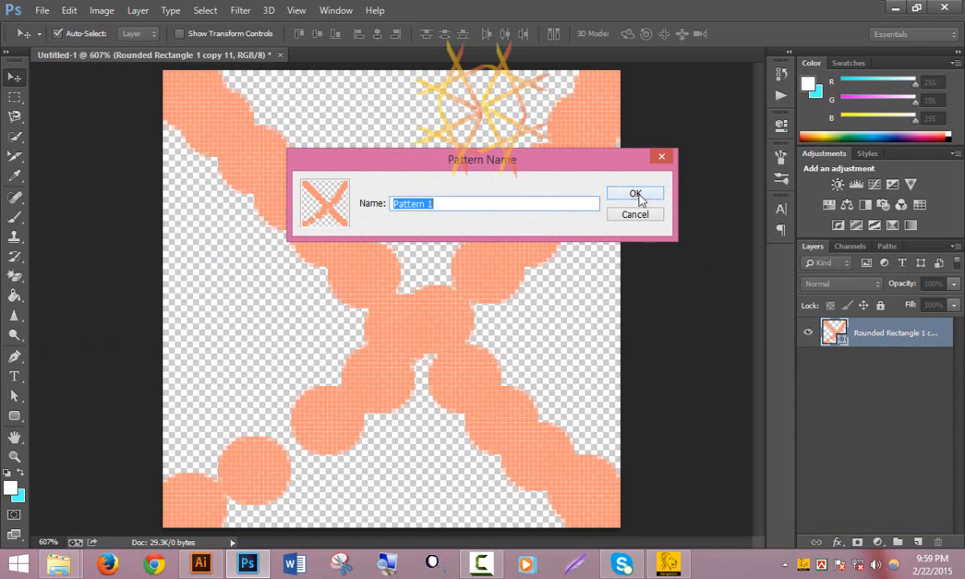
type("mostofa kamal")
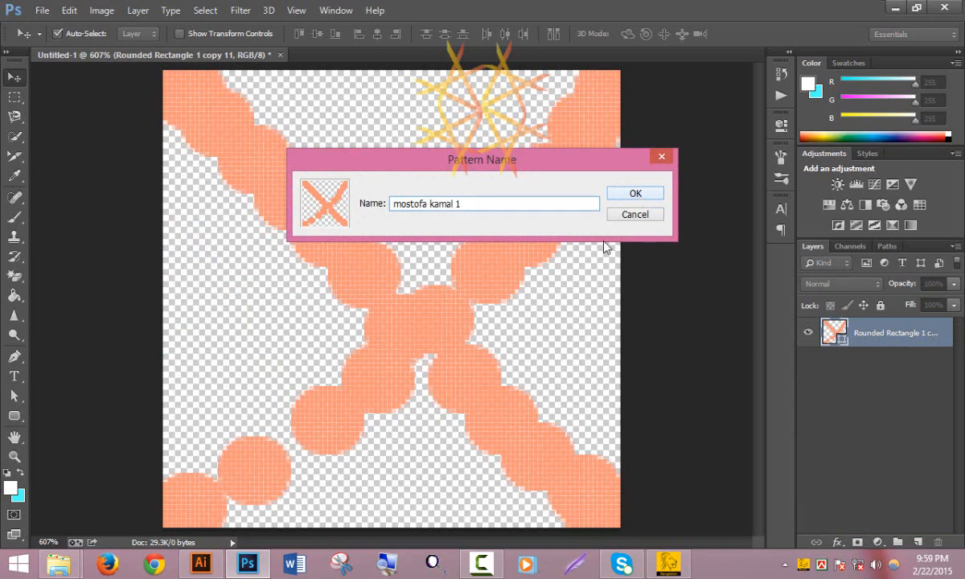
left_click(646, 196)
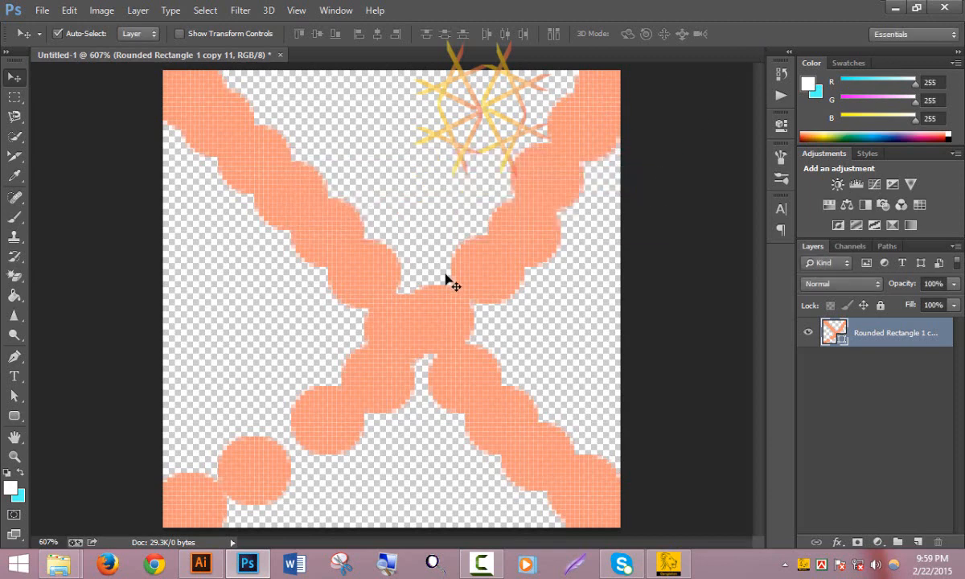
left_click(40, 9)
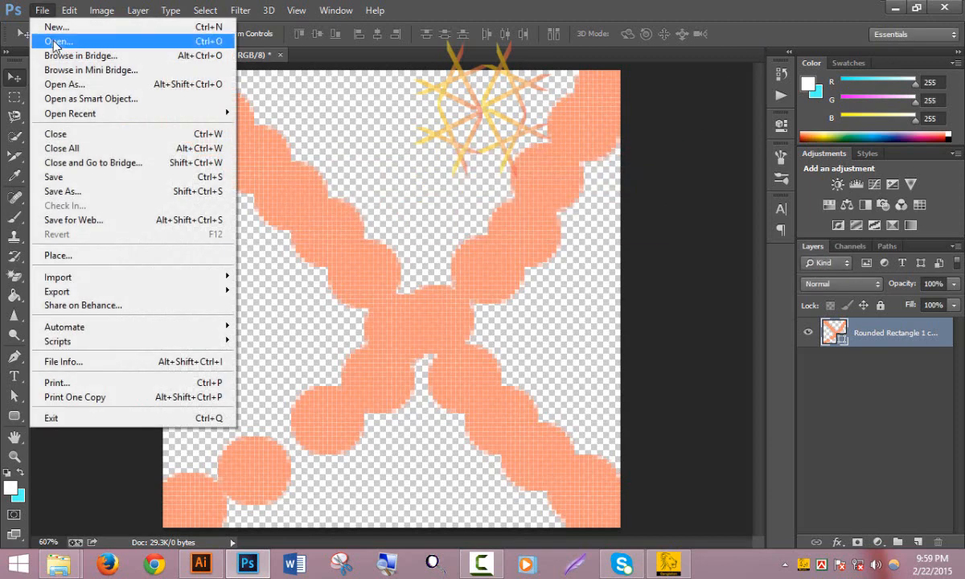
left_click(55, 40)
left_click(430, 337)
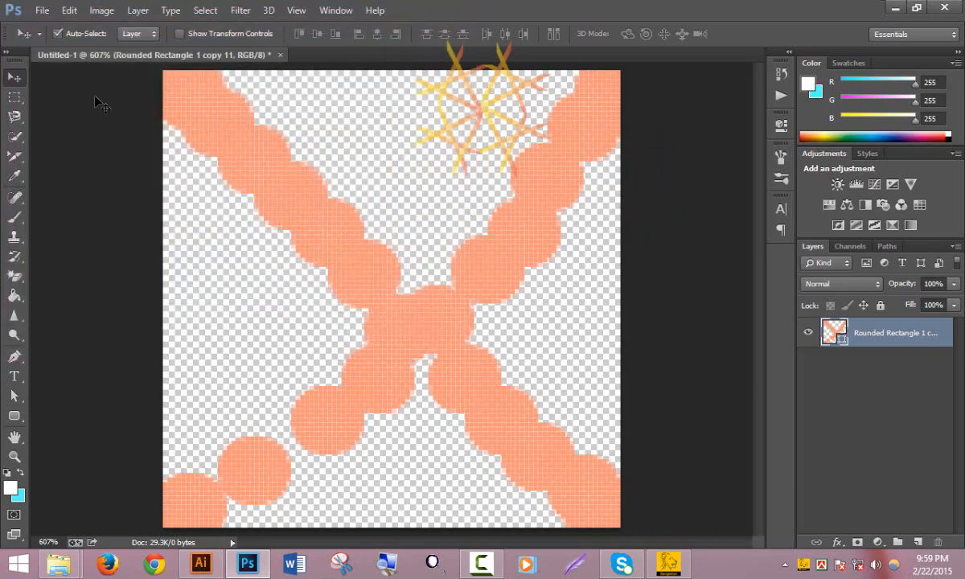
Step: Create a new transparent document 1280 pixels wide and 720 pixels high
left_click(42, 9)
left_click(53, 25)
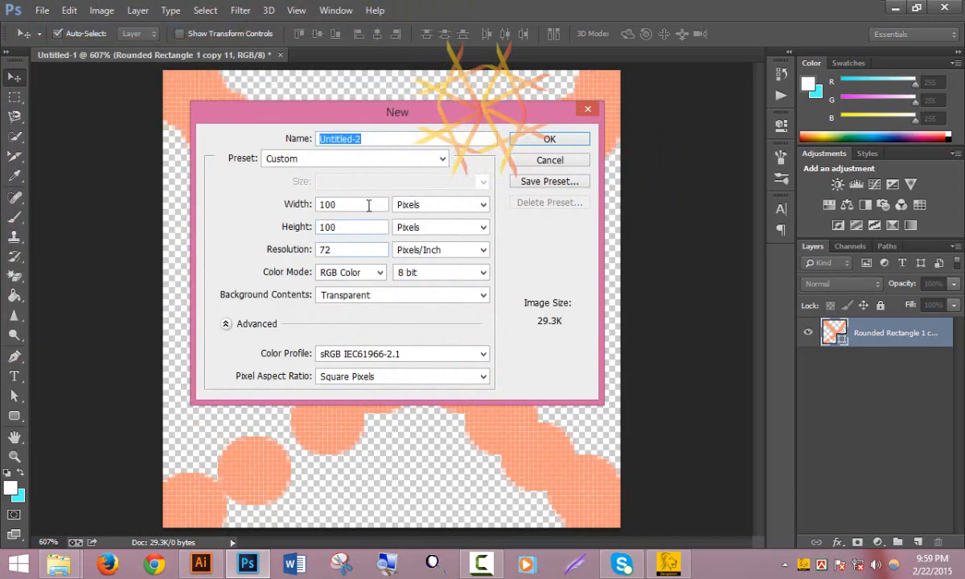
left_click(368, 205)
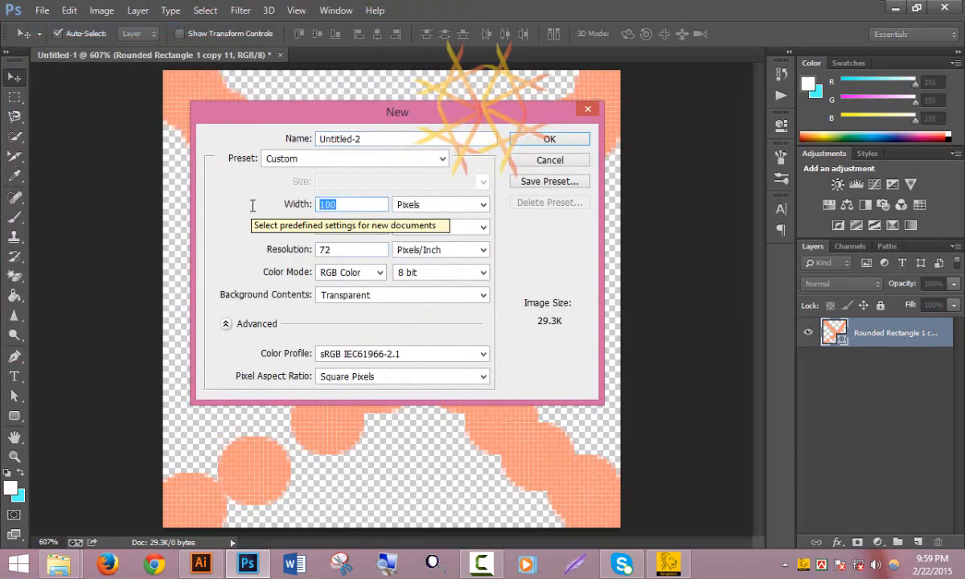
type("1280")
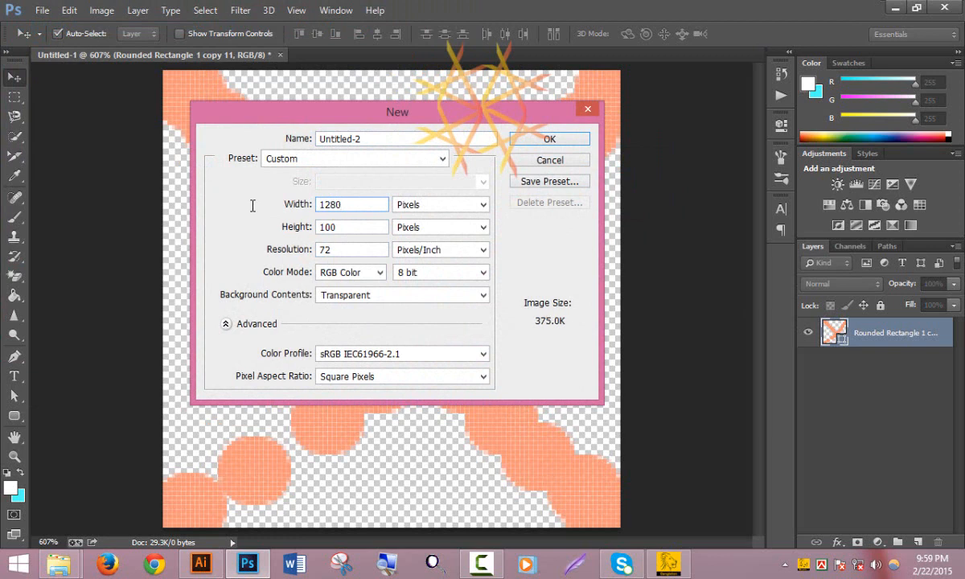
left_click(378, 227)
type("720")
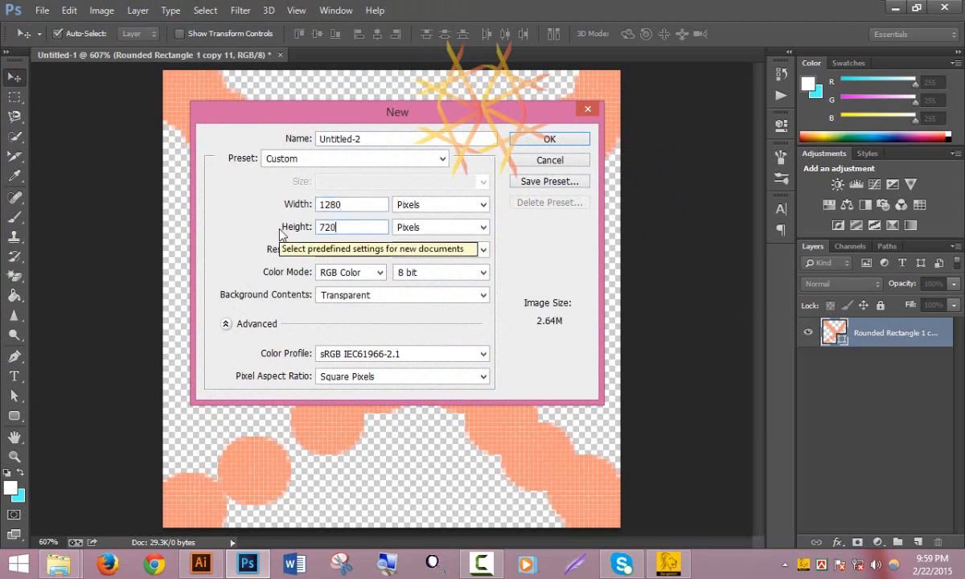
left_click(550, 140)
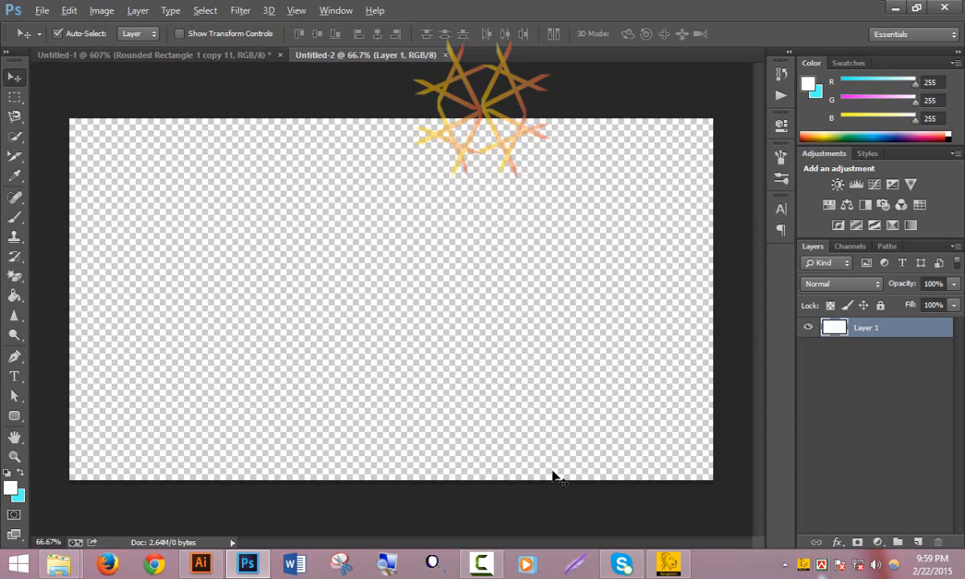
Step: Fill Layer 1 with white, and add a new layer above it filled with bright blue
key("alt+BackSpace")
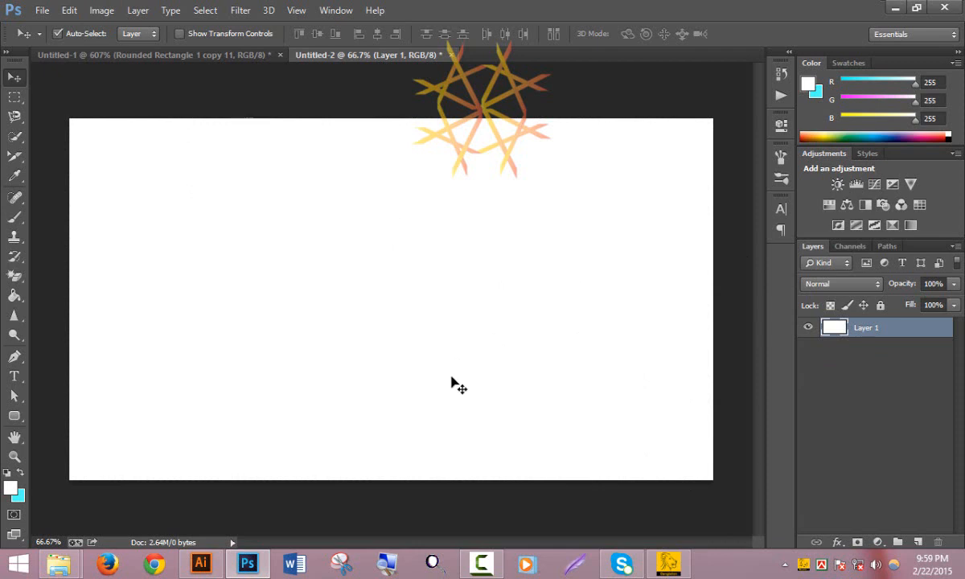
left_click(917, 542)
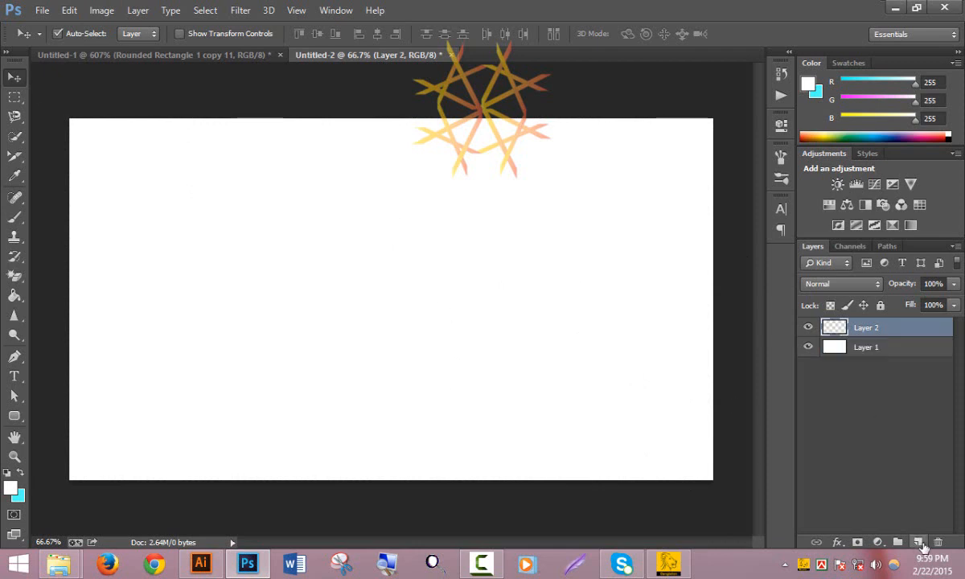
left_click(11, 486)
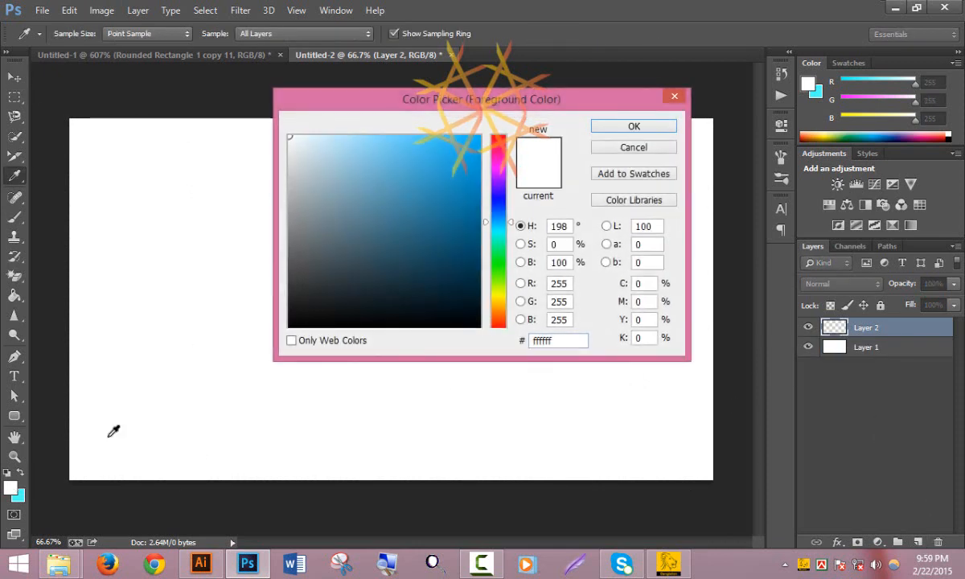
left_click(475, 129)
left_click(633, 126)
key("v")
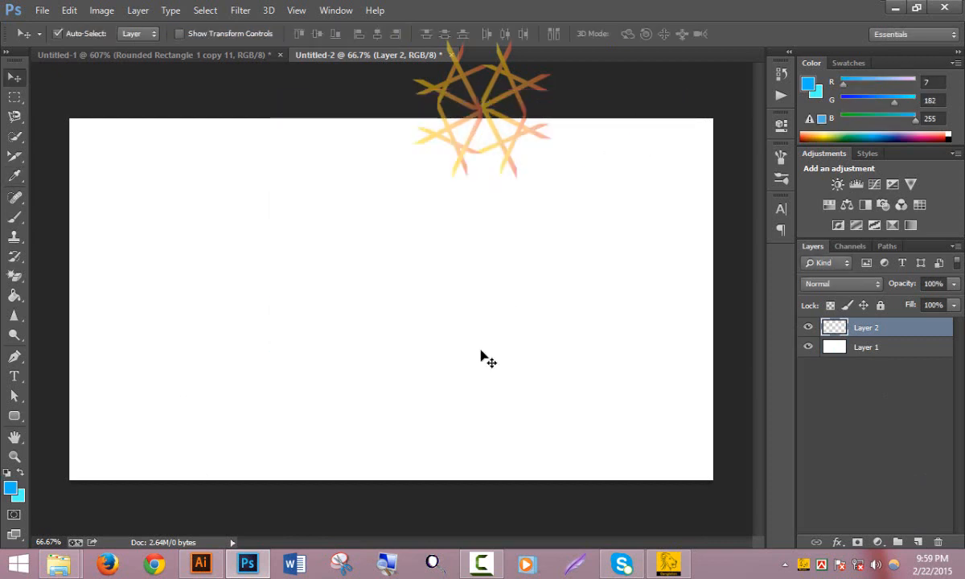
key("alt+BackSpace")
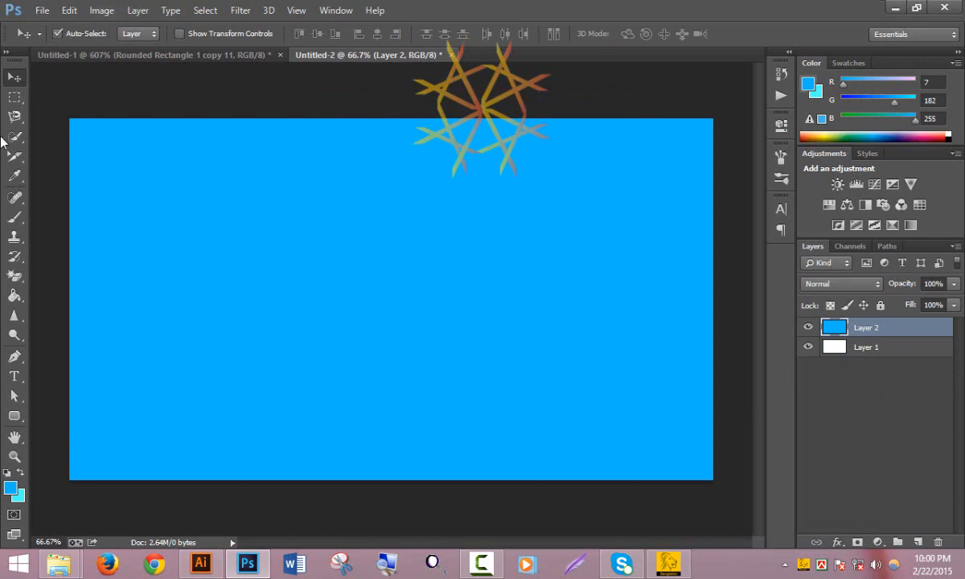
Step: Try filling the blue layer with the custom X pattern at 100% opacity, and refill it with solid blue
left_click(69, 10)
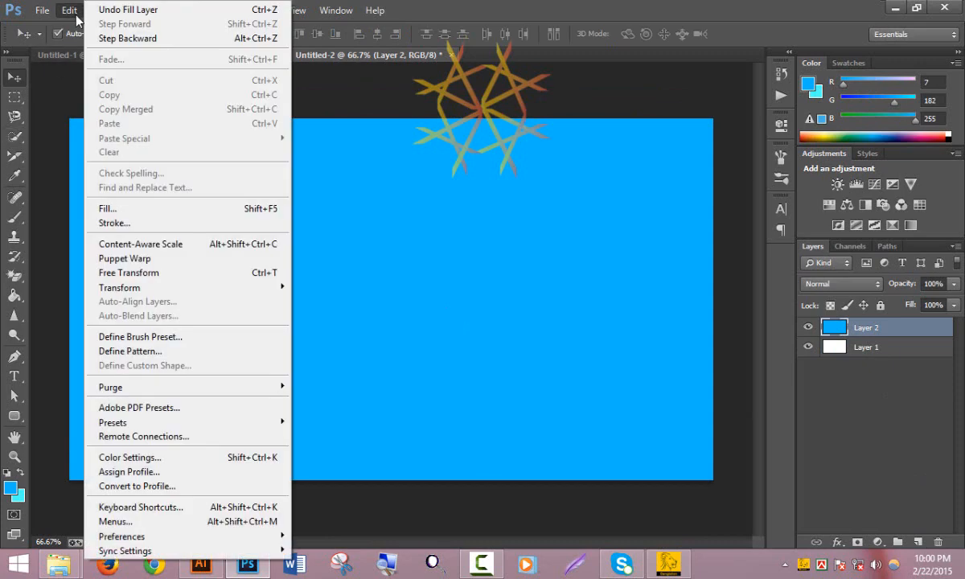
left_click(123, 210)
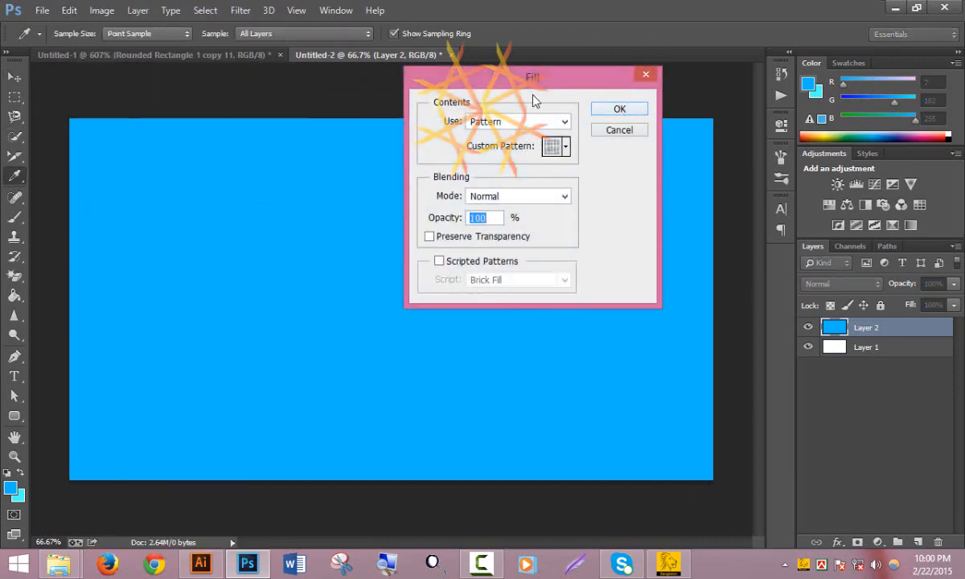
left_click_drag(507, 89, 552, 89)
left_click(610, 148)
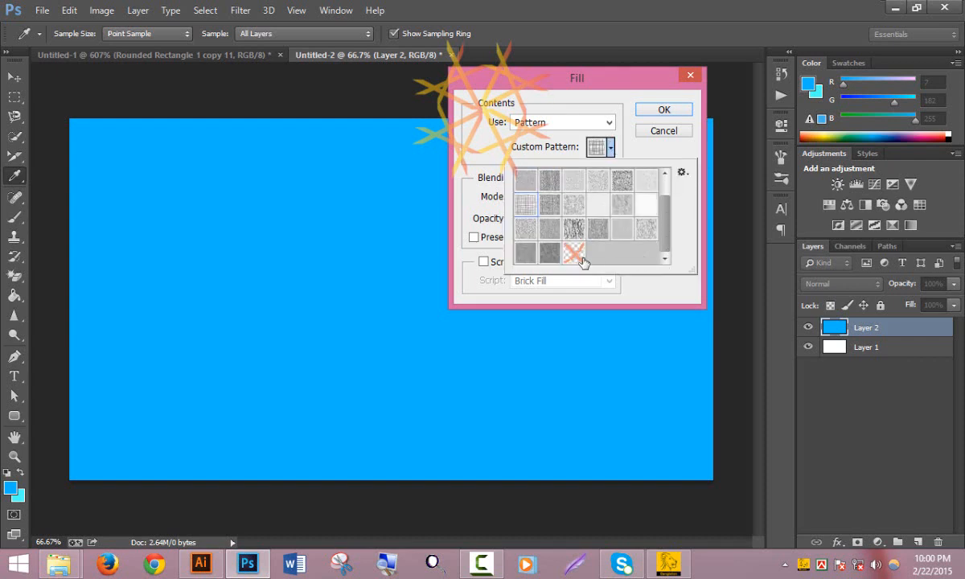
left_click(574, 254)
left_click(484, 146)
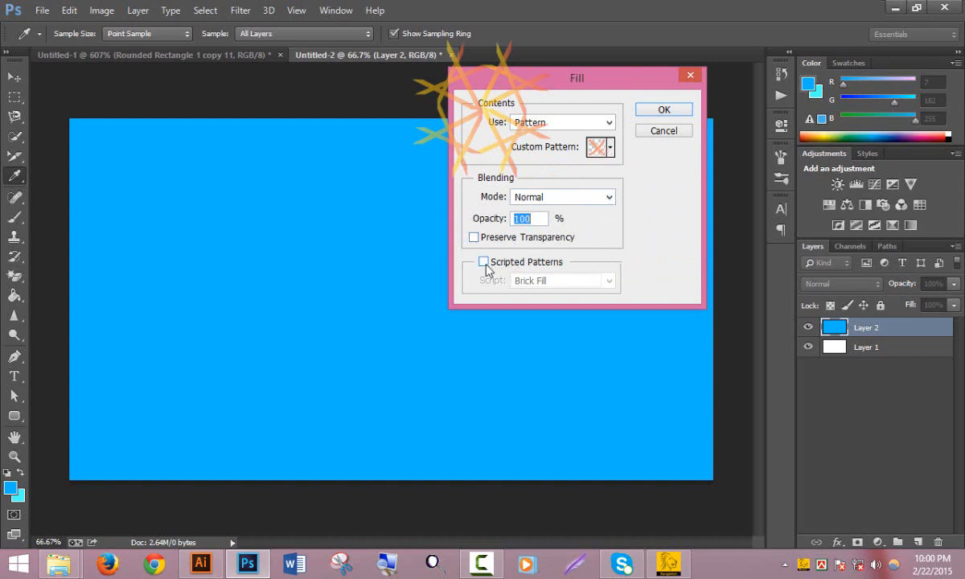
left_click(665, 109)
key("v")
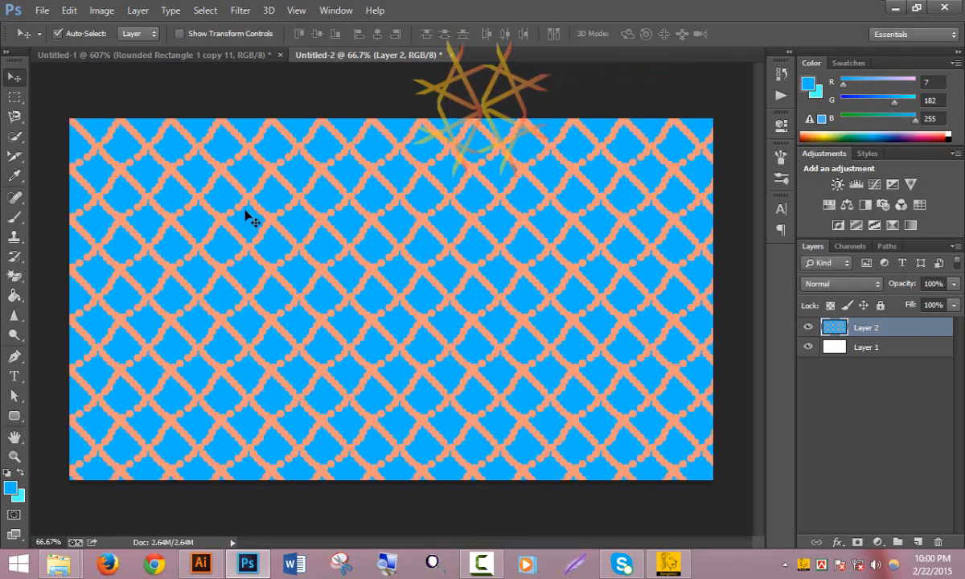
mouse_move(244, 205)
left_mouse_down()
mouse_move(263, 217)
mouse_move(230, 202)
mouse_move(242, 203)
left_mouse_up()
key("alt+BackSpace")
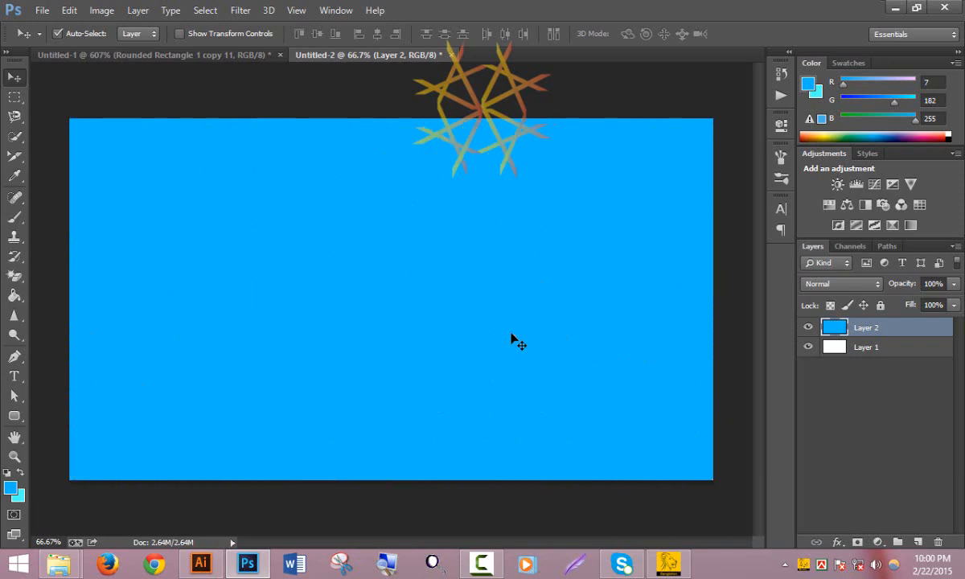
double_click(908, 335)
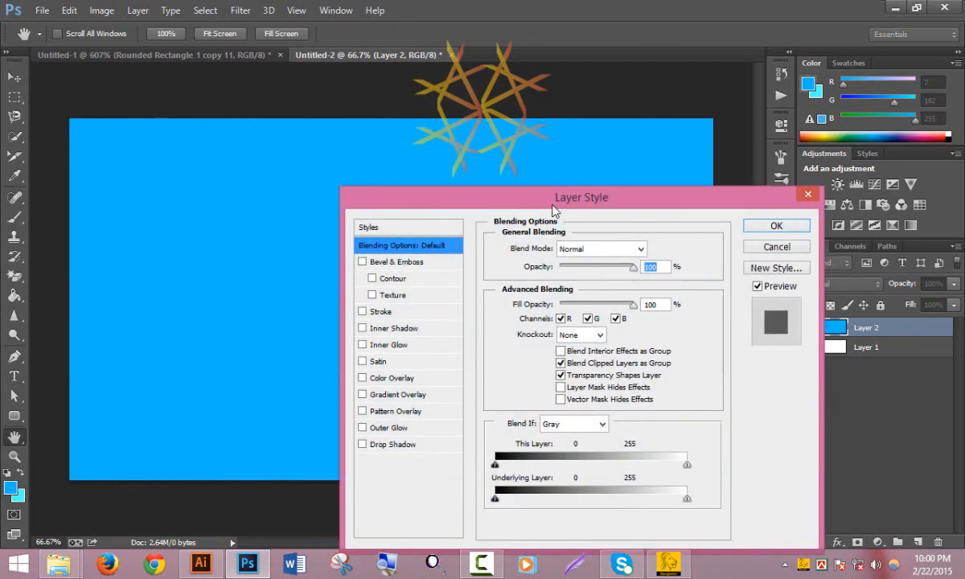
left_click_drag(538, 208, 588, 108)
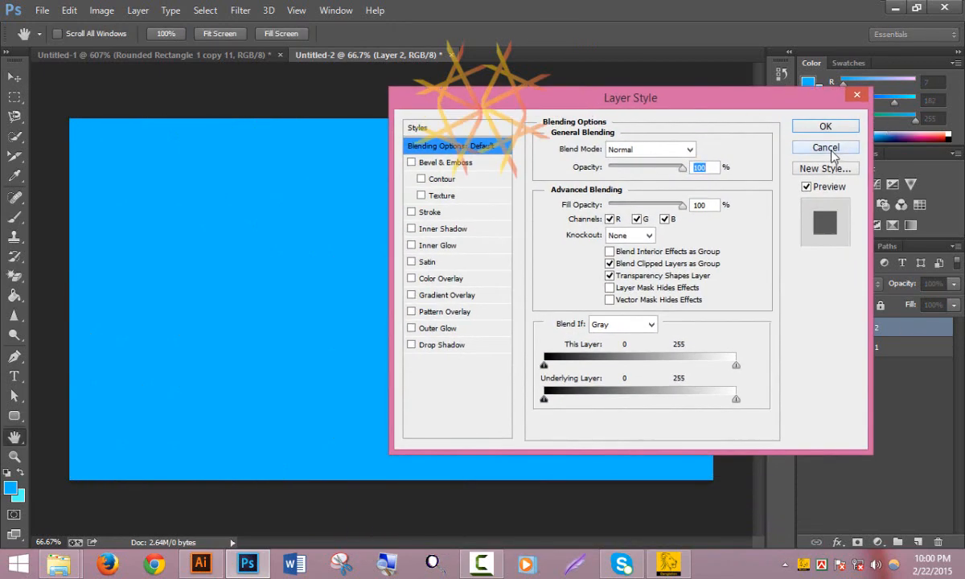
left_click(831, 151)
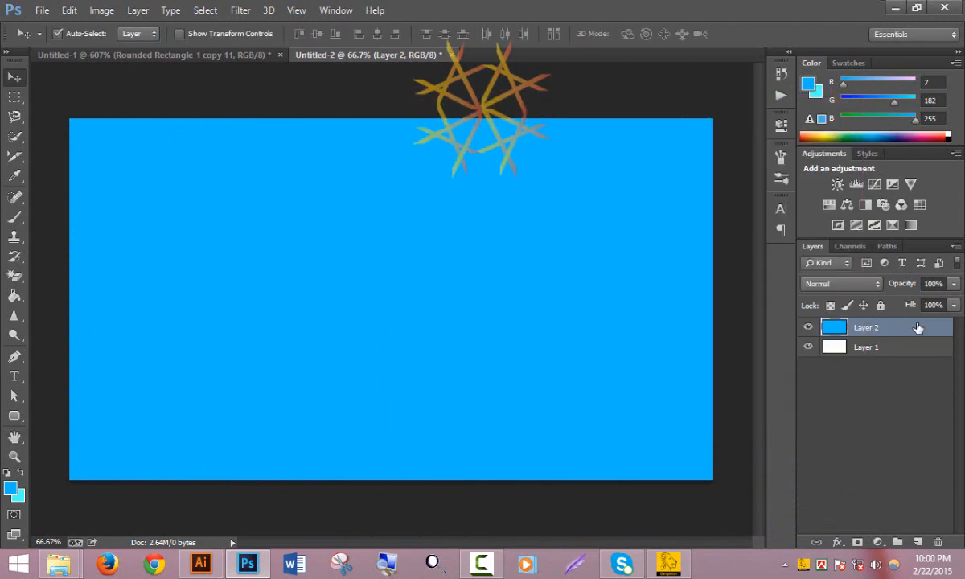
double_click(917, 327)
left_click(844, 153)
Step: Add a Pattern Overlay to the blue layer using the custom X pattern, scaled to 23%
left_click(133, 10)
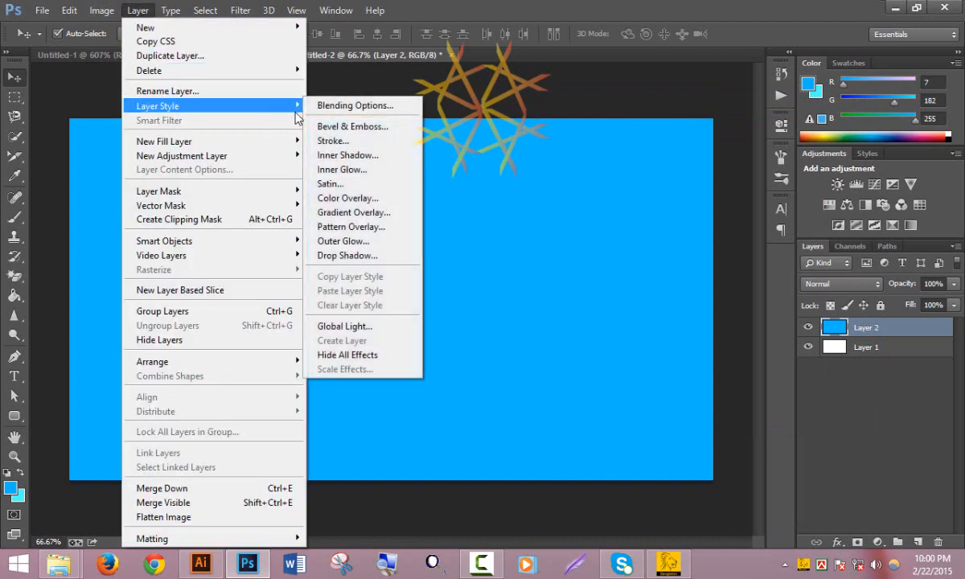
left_click(384, 227)
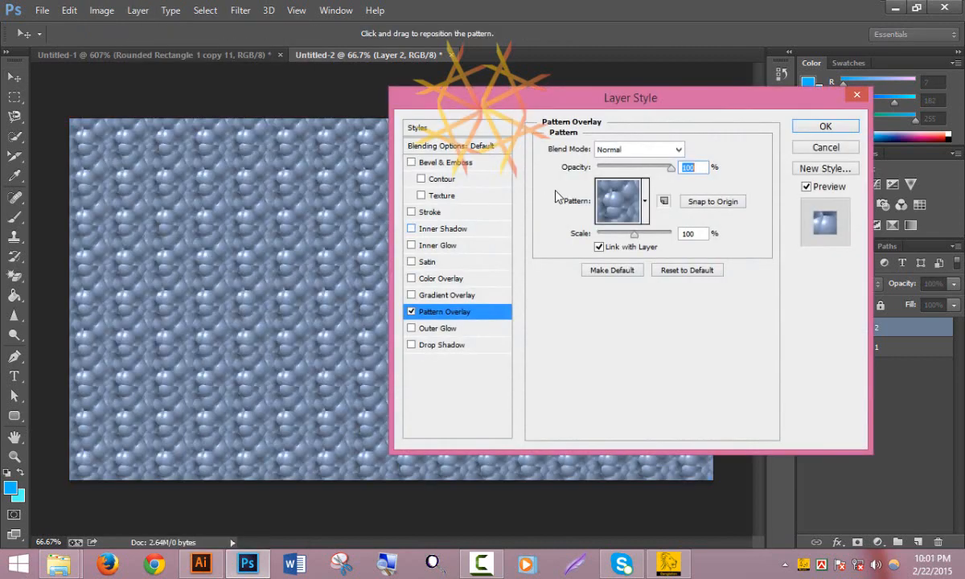
left_click_drag(492, 97, 496, 57)
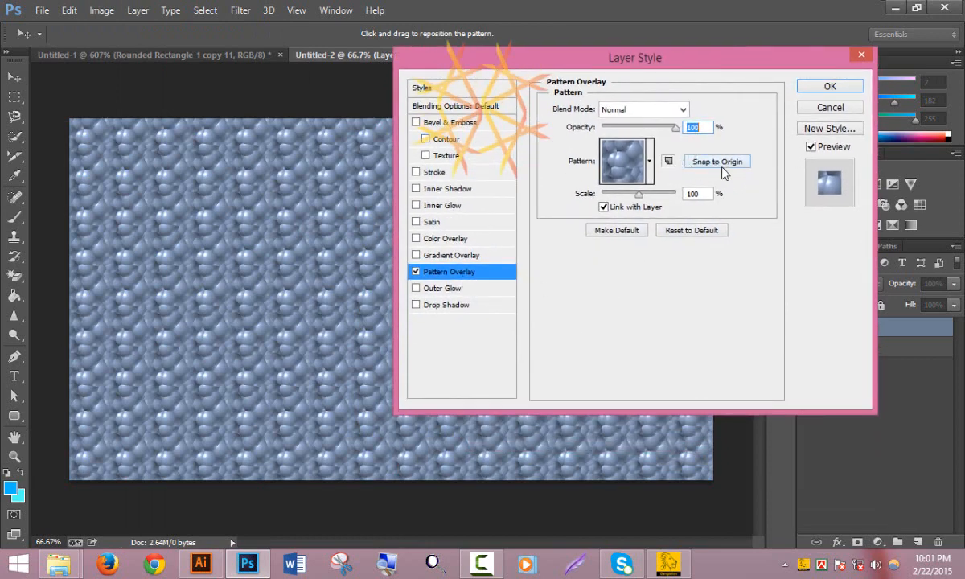
left_click(650, 161)
left_click(601, 279)
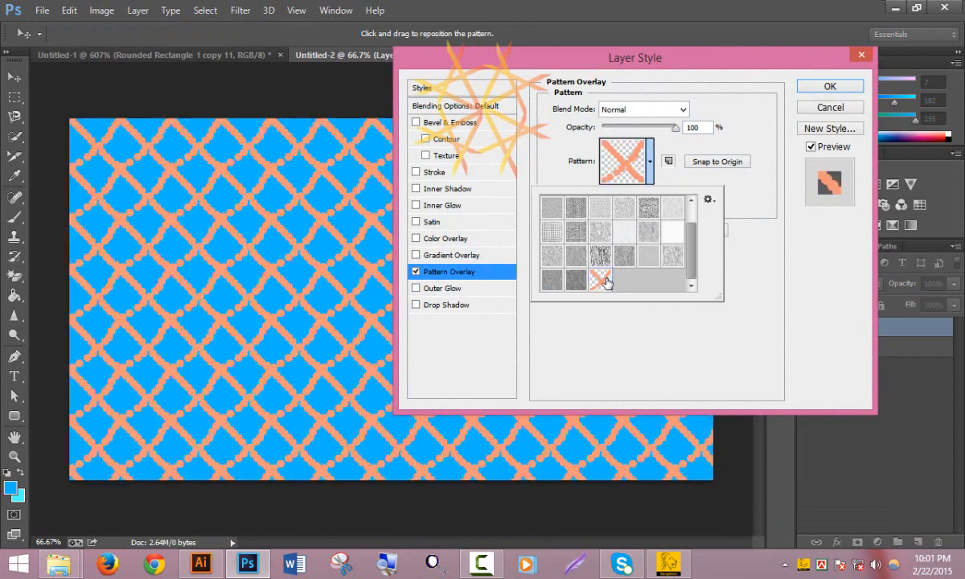
left_click_drag(577, 64, 659, 64)
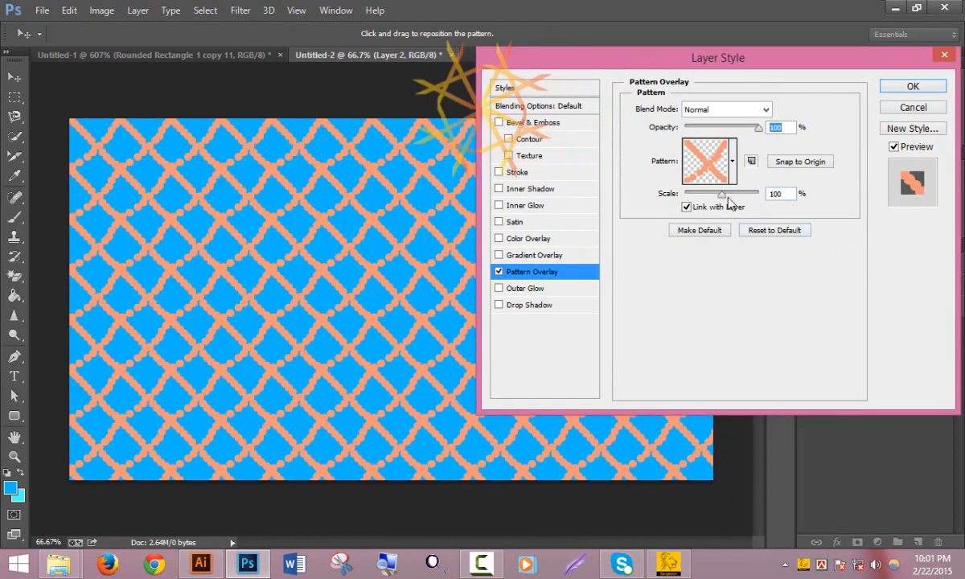
left_click_drag(721, 194, 693, 199)
Step: Try the Color Burn, Screen and Soft Light blend modes on the pattern overlay
left_click(716, 110)
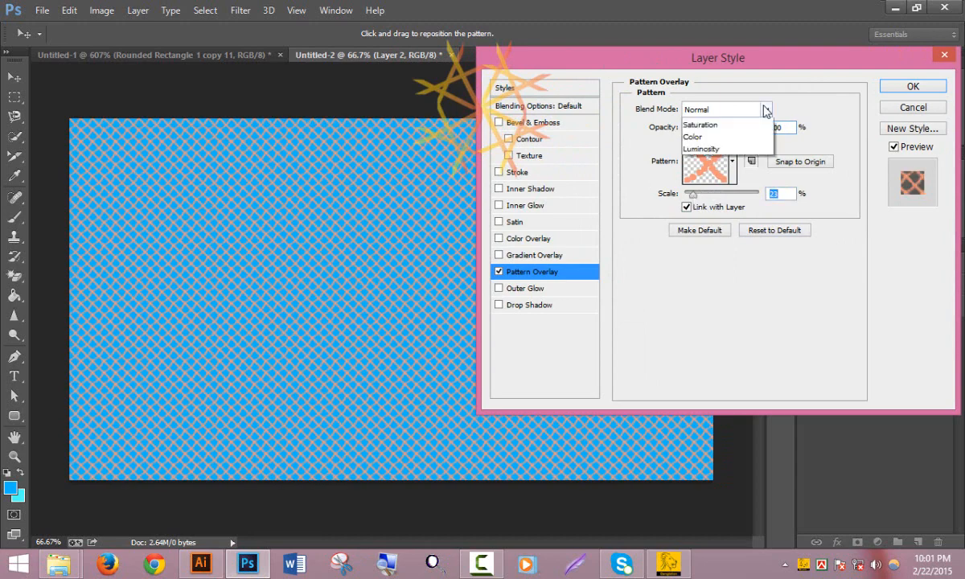
left_click(720, 186)
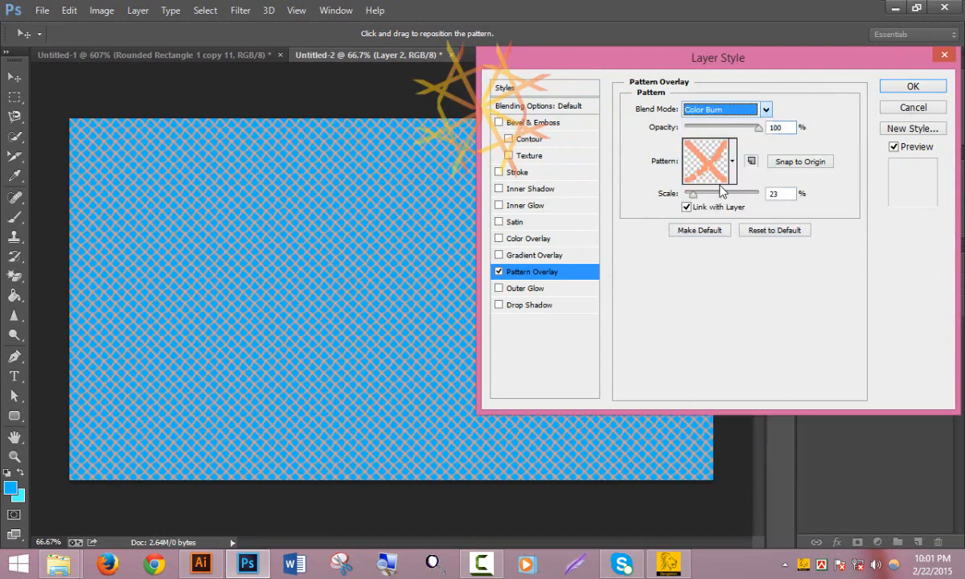
left_click(765, 110)
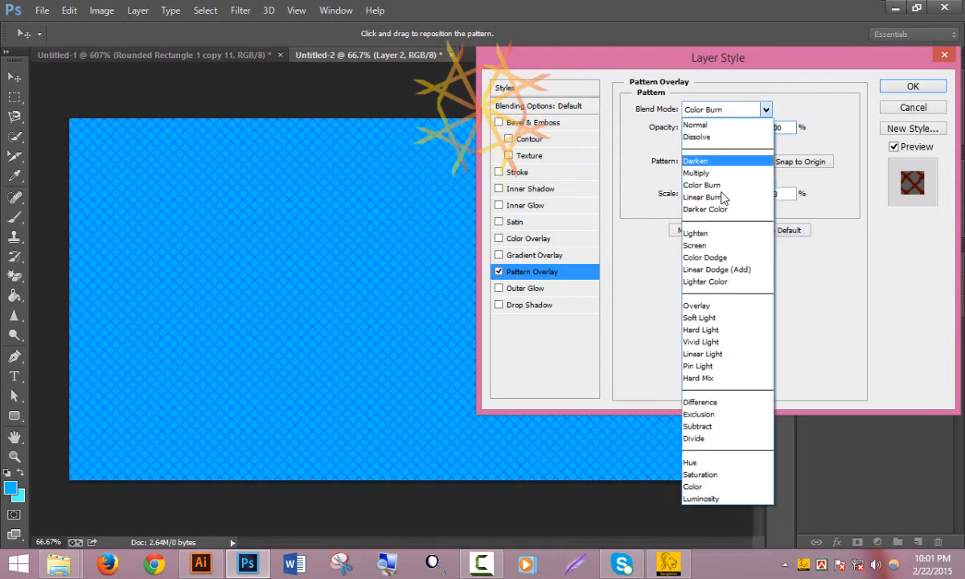
left_click(723, 239)
left_click(718, 109)
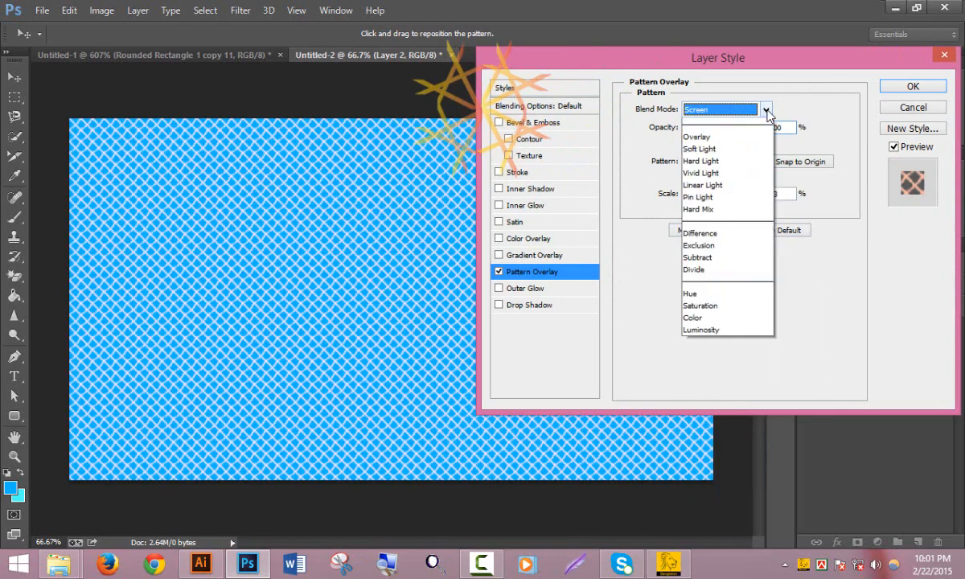
left_click(669, 292)
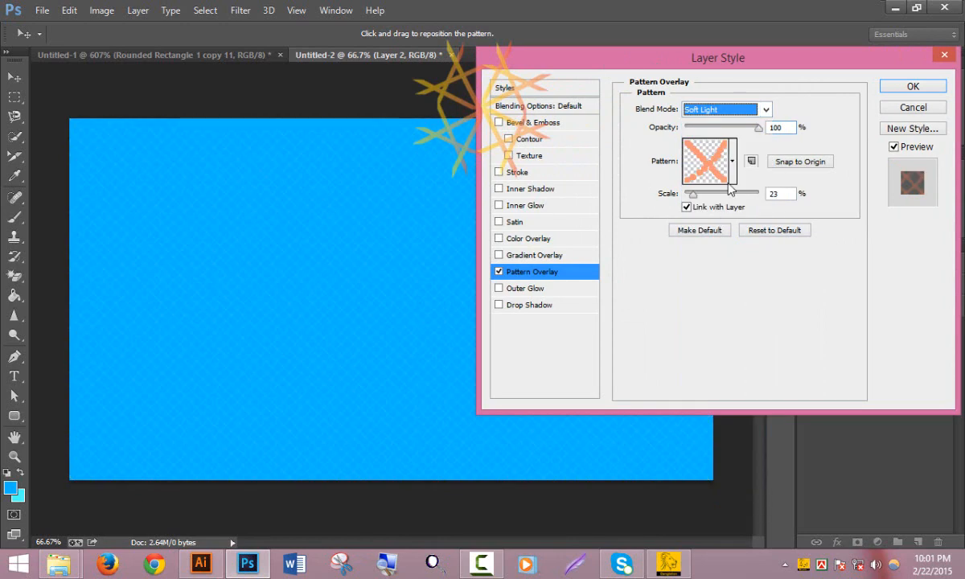
Step: Set the pattern overlay's blend mode to Color and its opacity to 59%, and apply the layer style
left_click(765, 109)
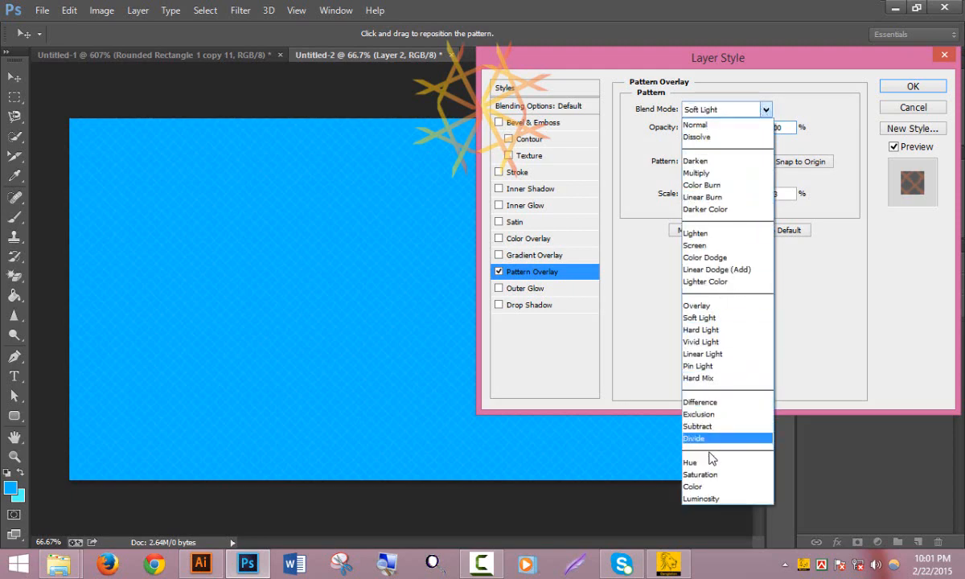
left_click(715, 486)
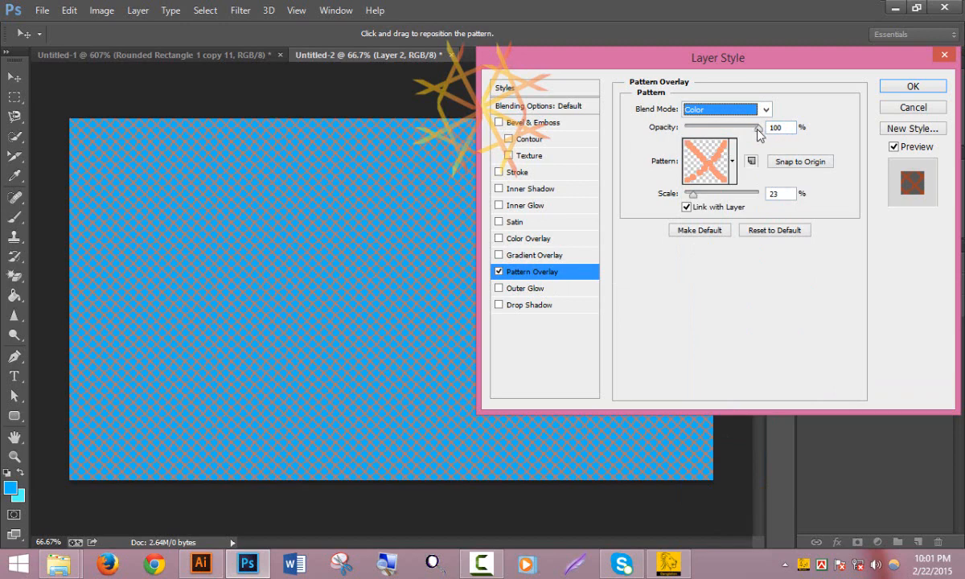
left_click_drag(762, 136, 725, 138)
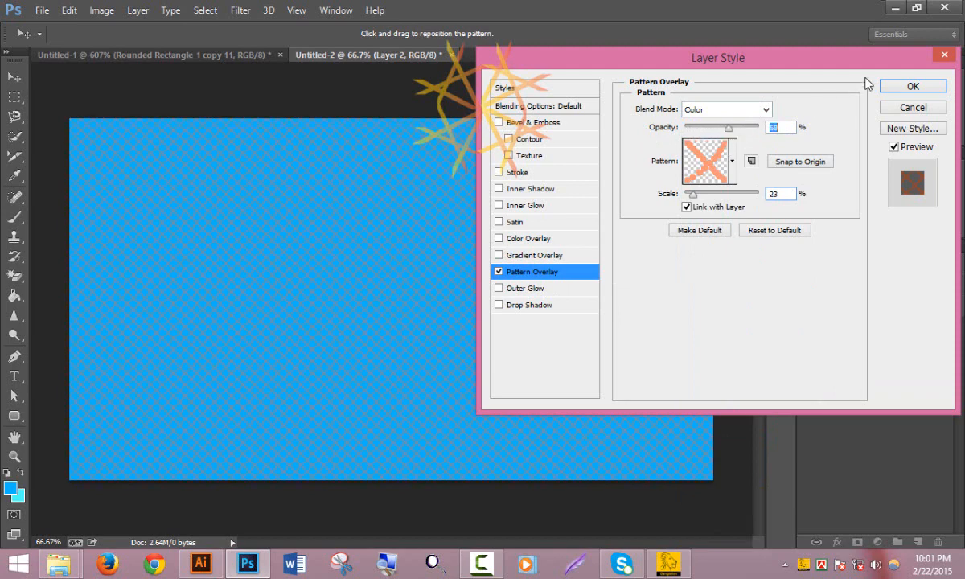
left_click(913, 86)
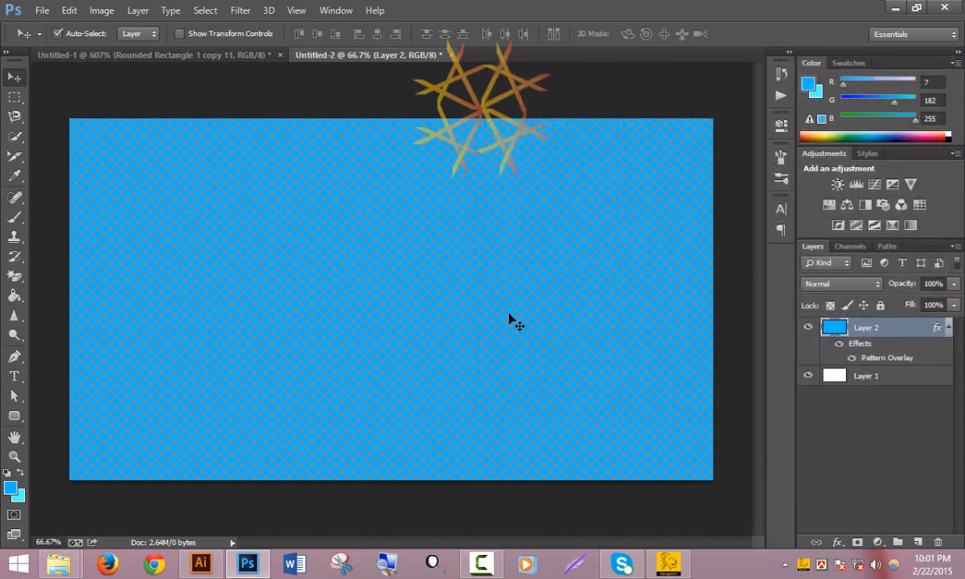
left_click(49, 11)
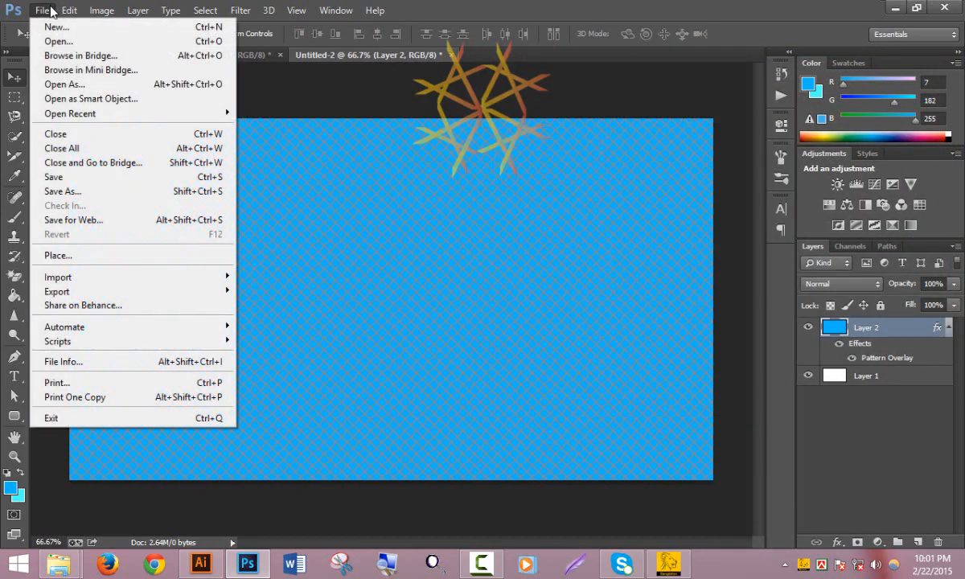
left_click(69, 10)
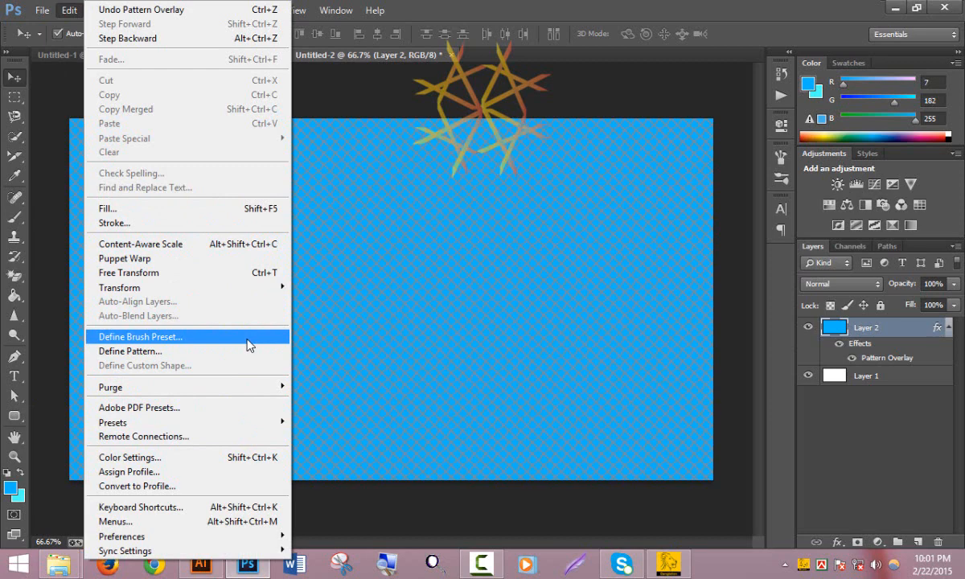
Step: Open the image fgsdfgsdfg.png from the work img folder
left_click(446, 330)
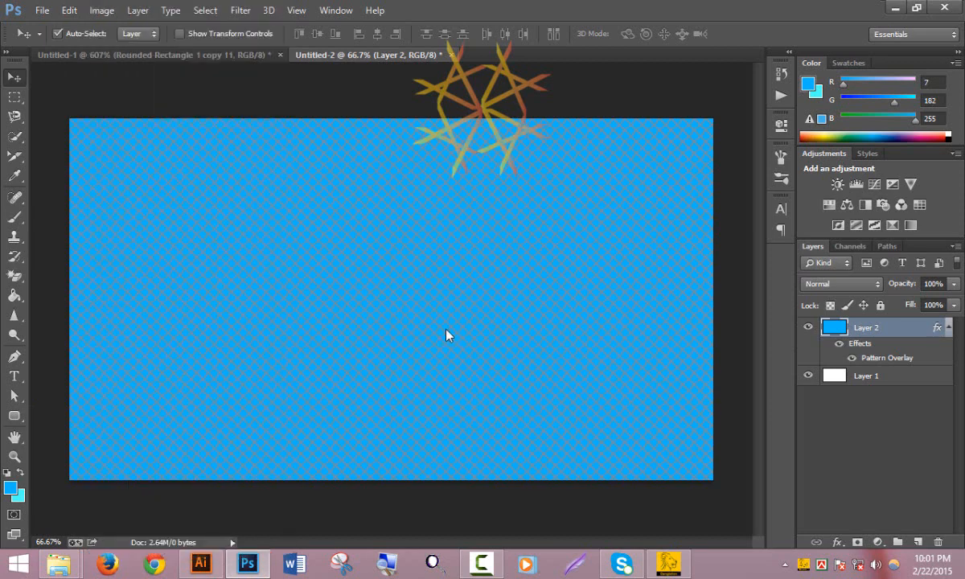
left_click(40, 11)
left_click(118, 42)
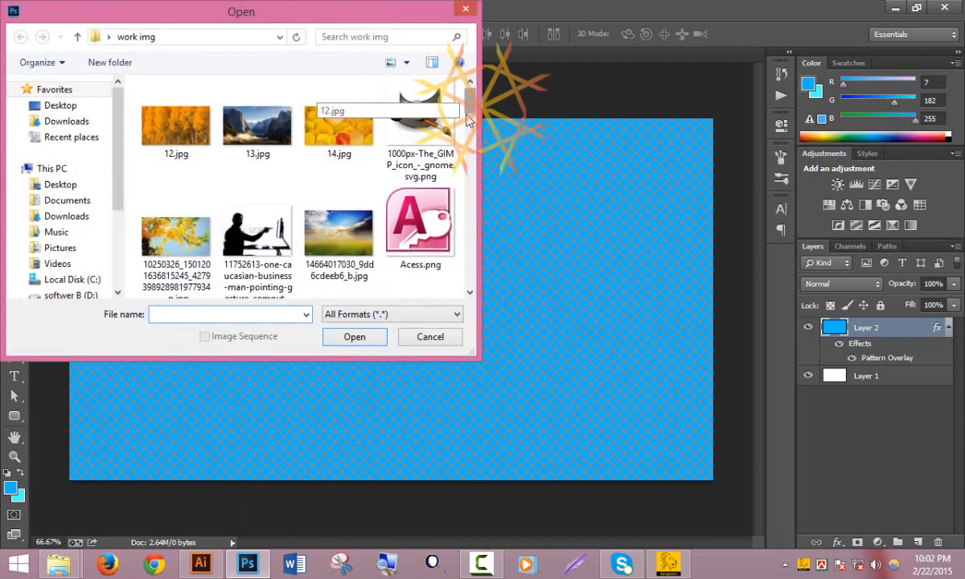
left_click_drag(470, 122, 467, 172)
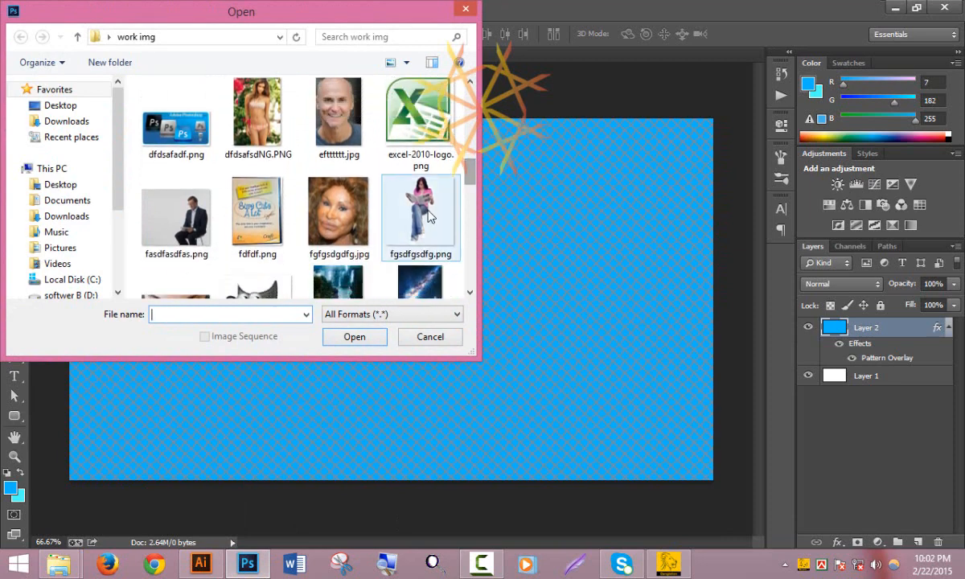
double_click(429, 216)
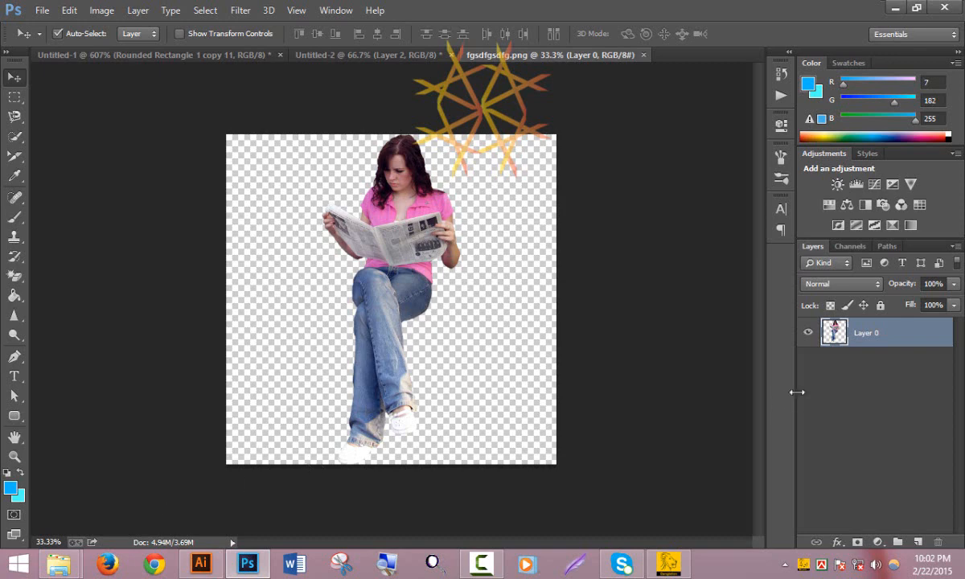
Step: Load the woman's outline as a selection from Layer 0 and desaturate it
double_click(834, 332, "ctrl")
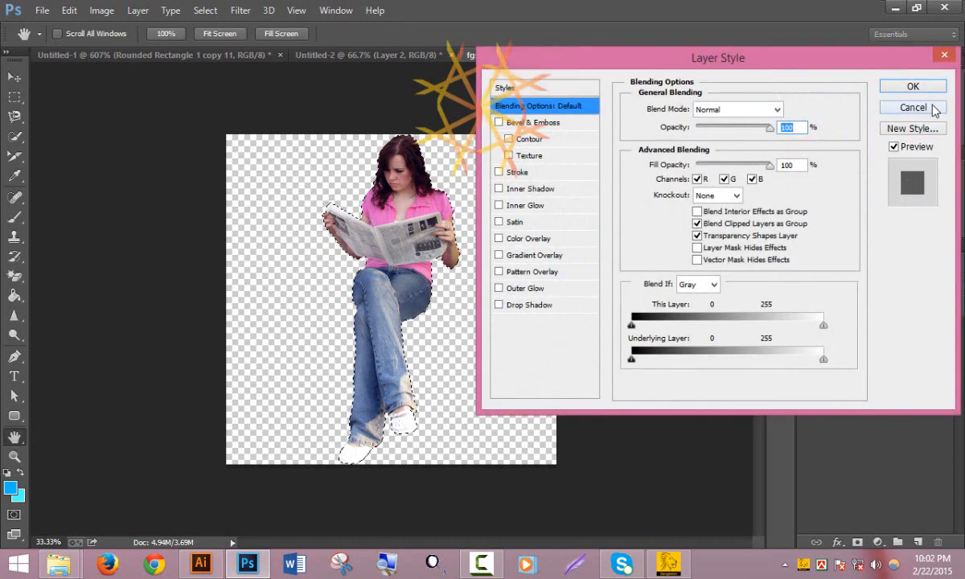
left_click(912, 108)
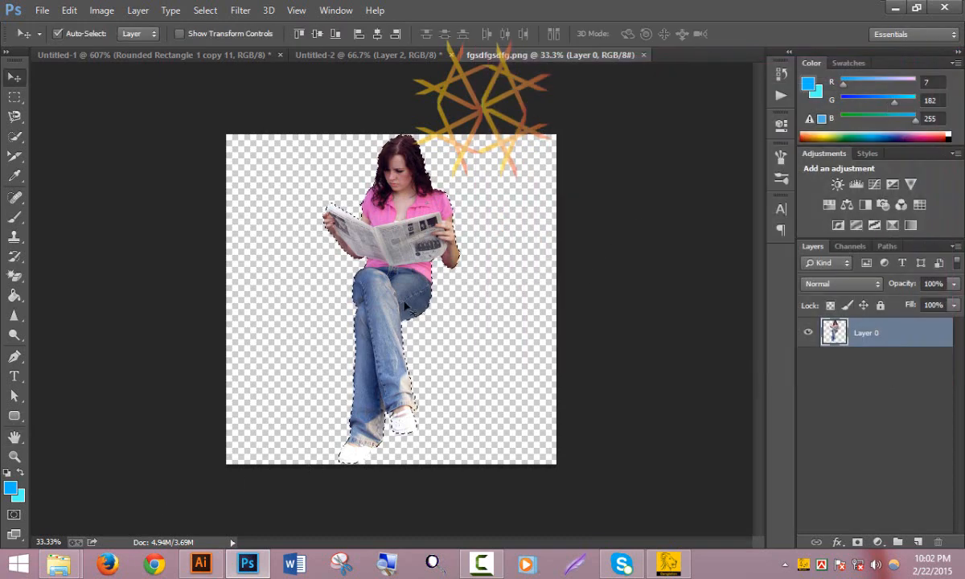
left_click(101, 9)
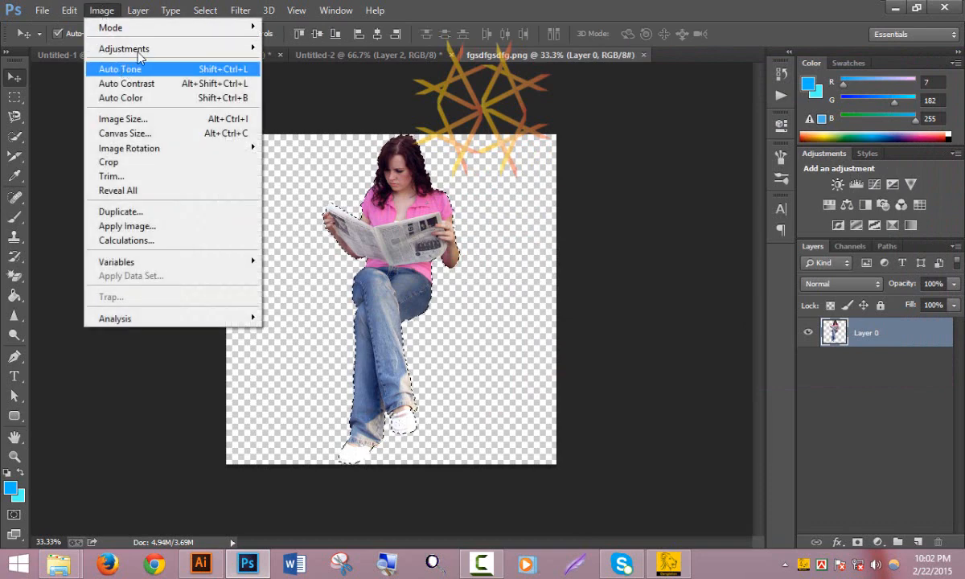
mouse_move(143, 50)
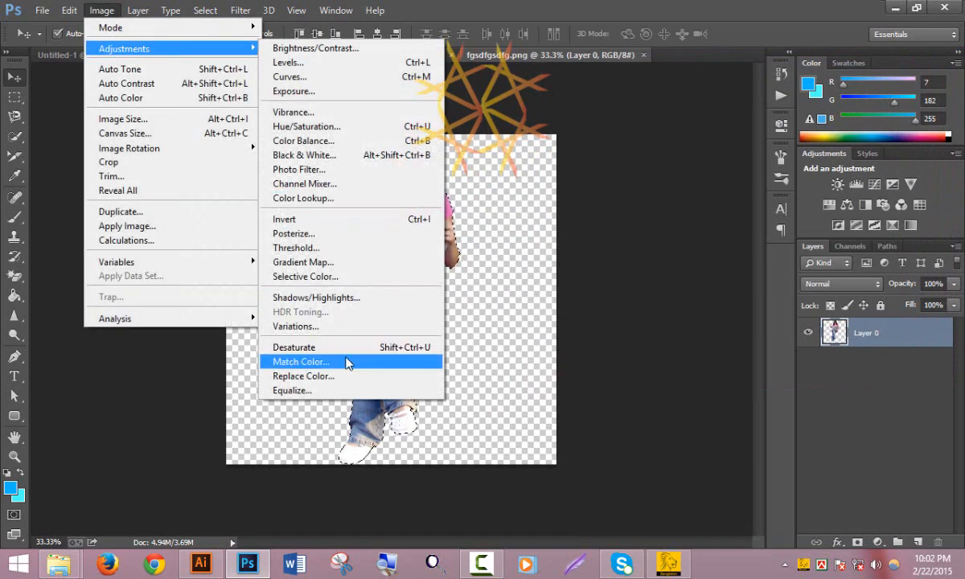
left_click(332, 347)
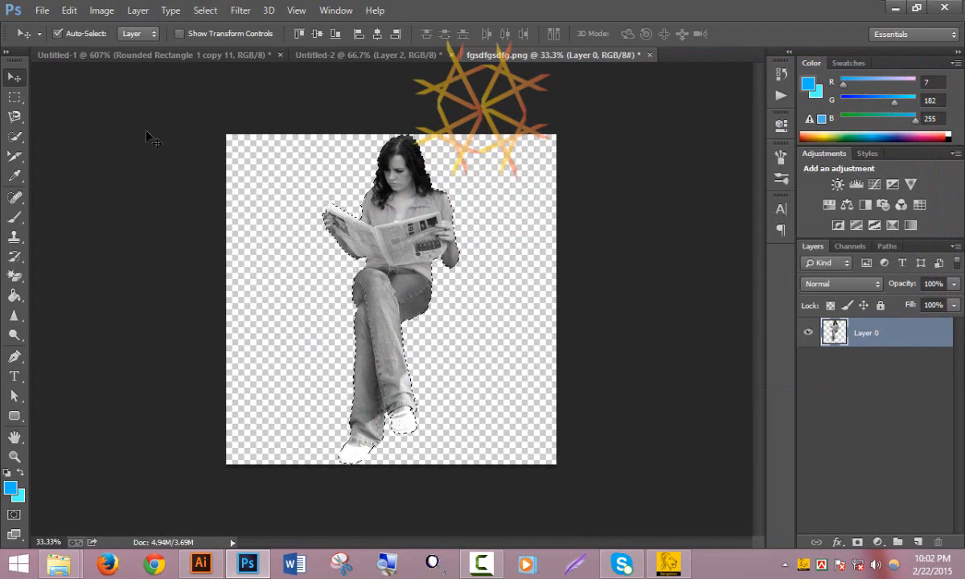
Step: Define the selected woman as a brush preset, entering a person's name followed by 1 as the brush name
left_click(69, 10)
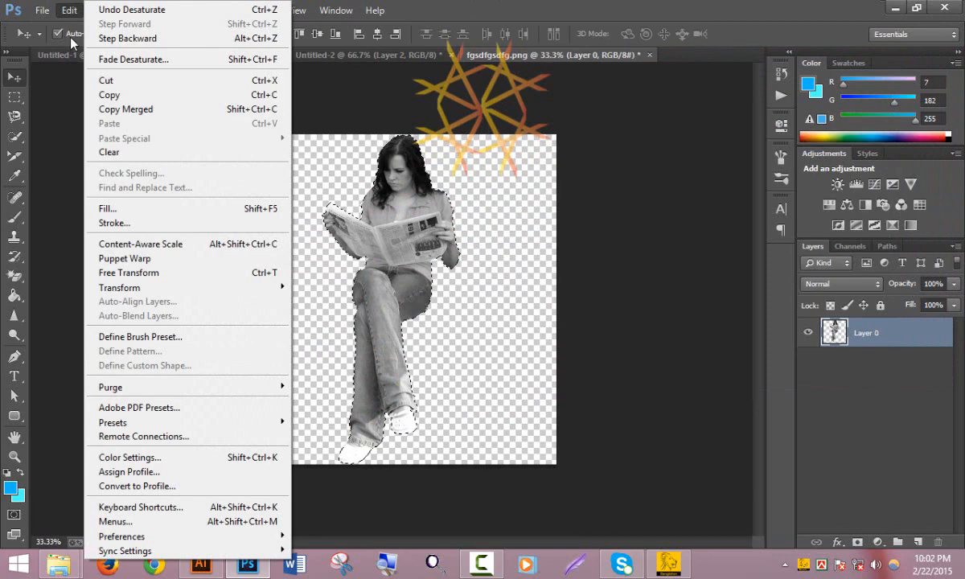
left_click(229, 338)
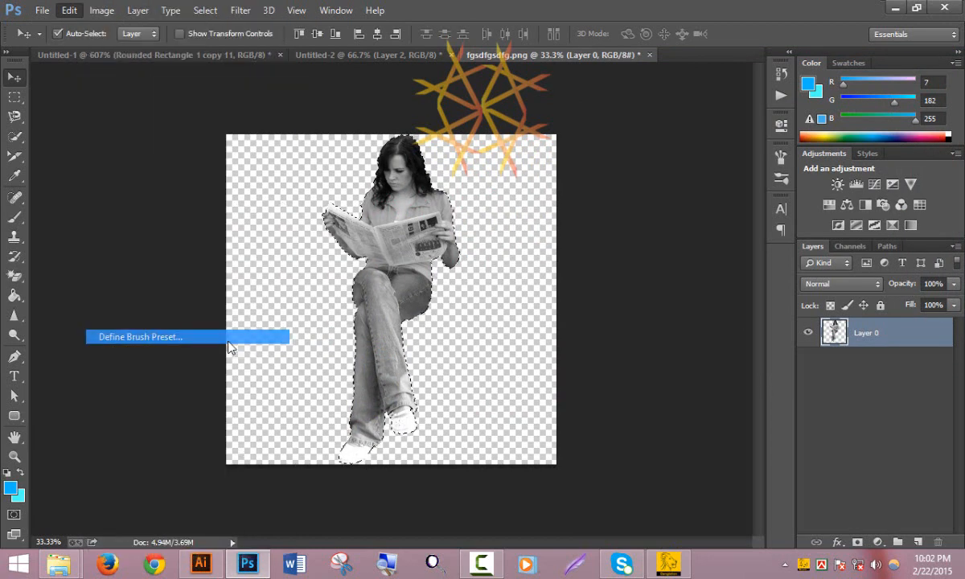
left_click_drag(409, 159, 292, 187)
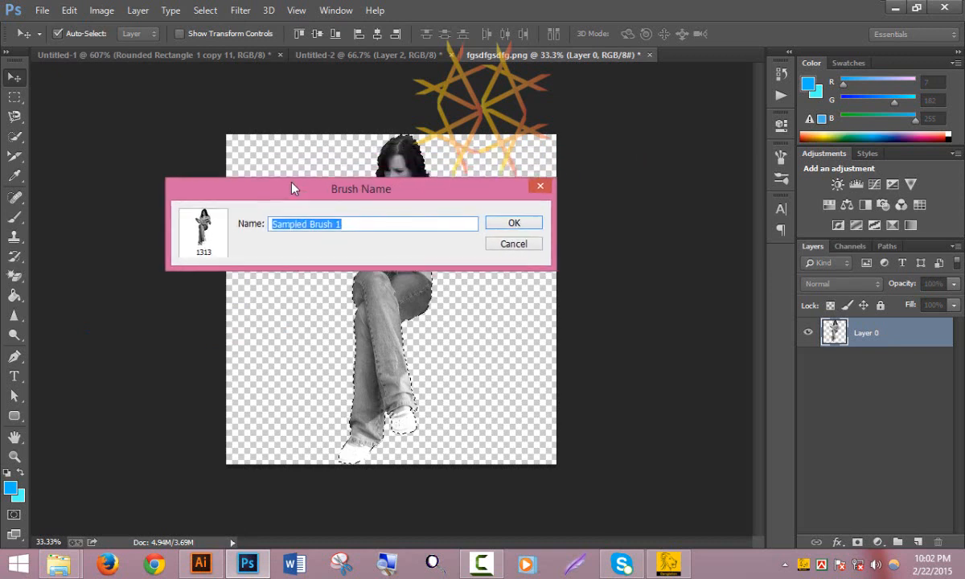
type("mos")
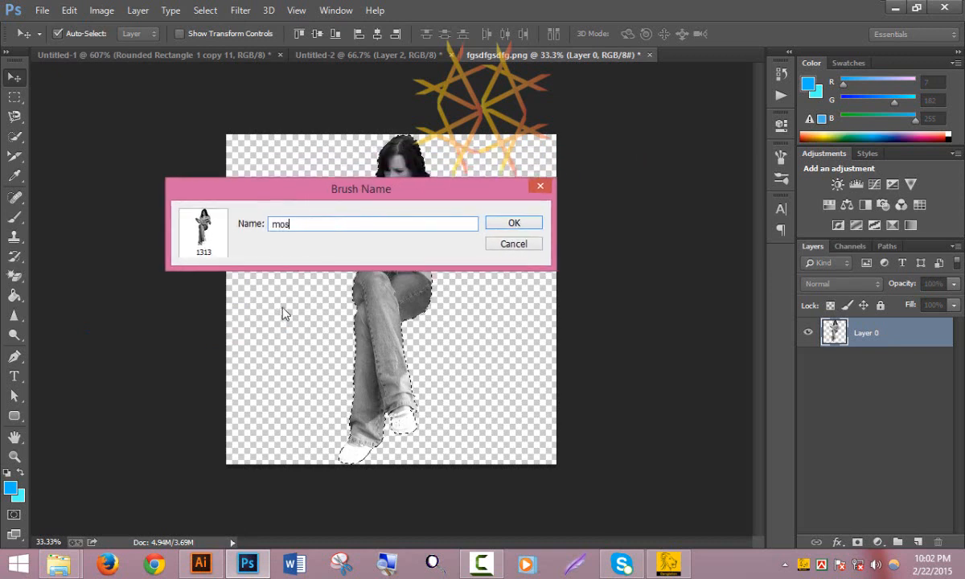
type("toa kamal1")
left_click(513, 223)
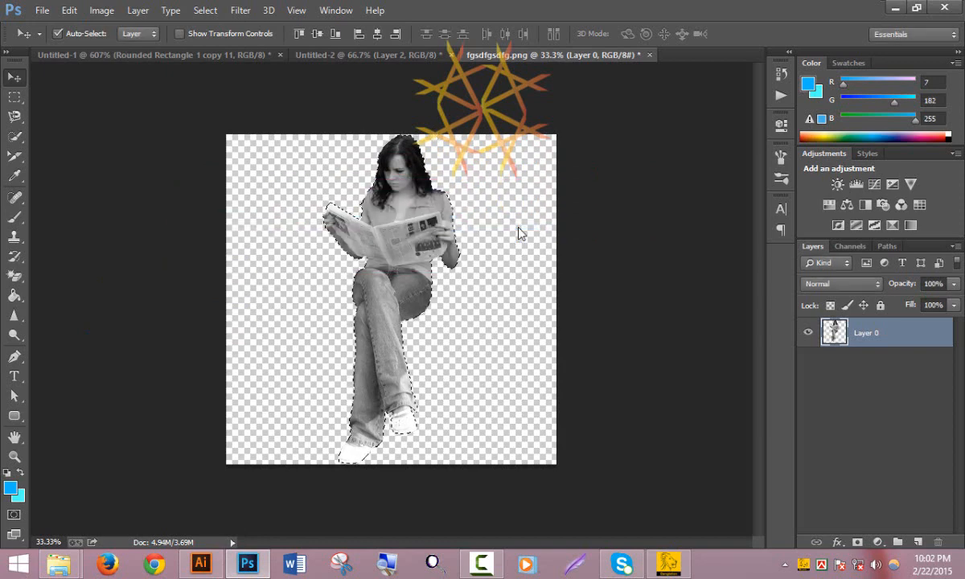
Step: Create a 1280 x 720 pixel transparent document at 72 pixels/inch and fill its layer with the blue foreground color
left_click(41, 10)
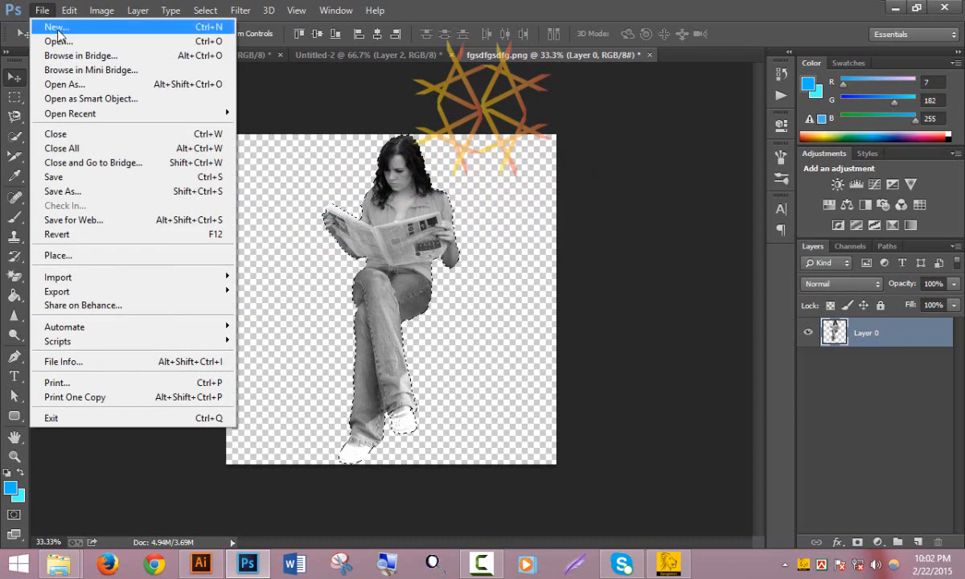
left_click(57, 31)
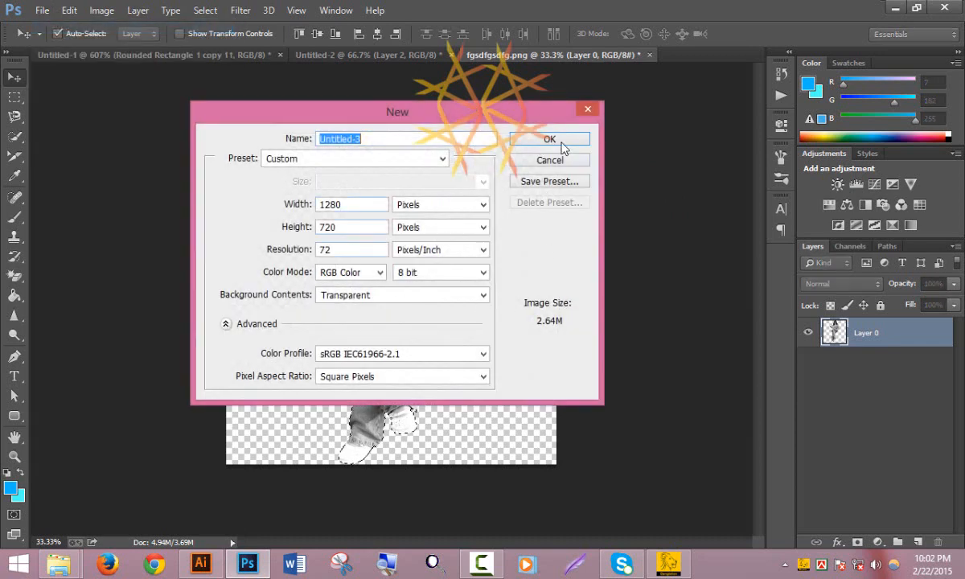
left_click(531, 141)
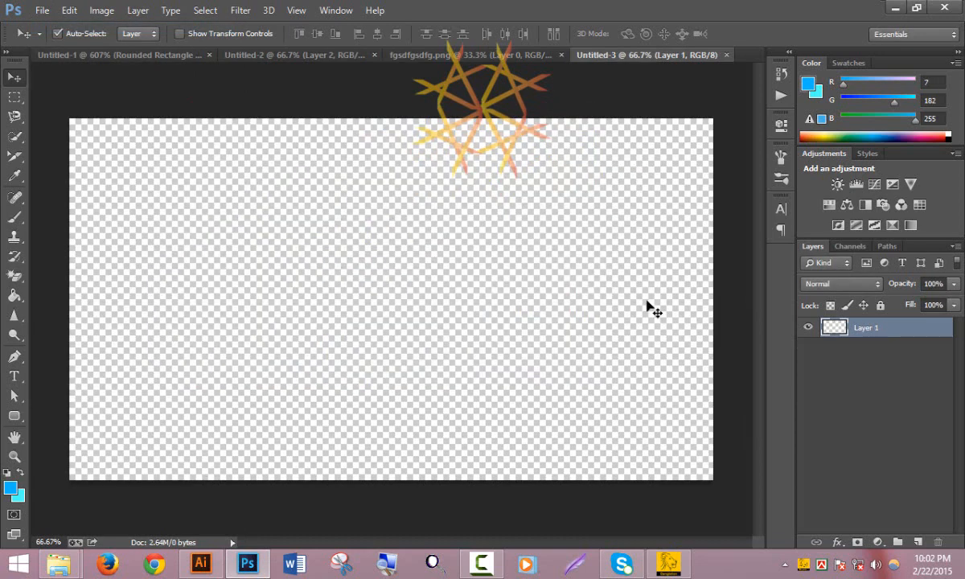
key("alt+BackSpace")
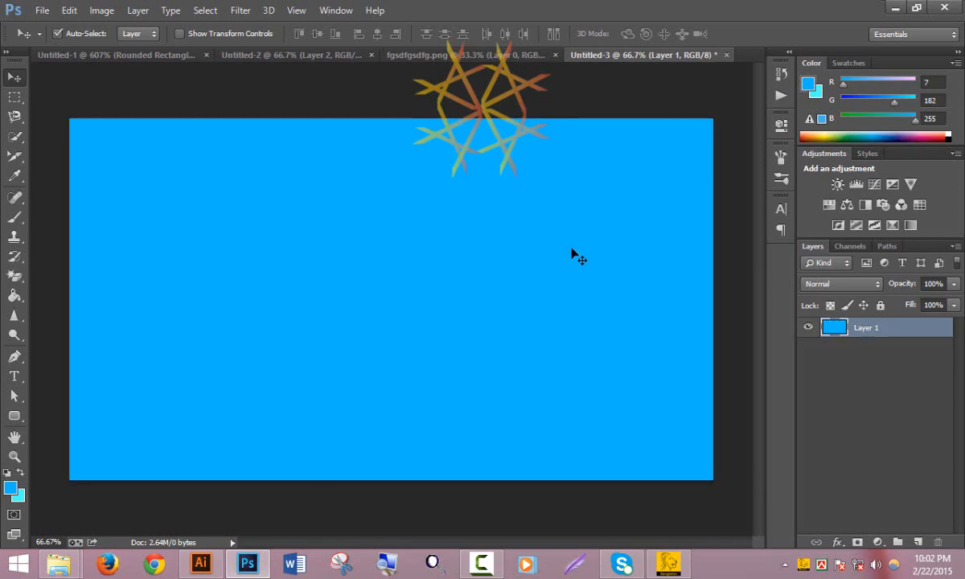
Step: Add a new layer above the blue one and set the Brush tool to the custom woman-shaped tip at 75 px
left_click(917, 542)
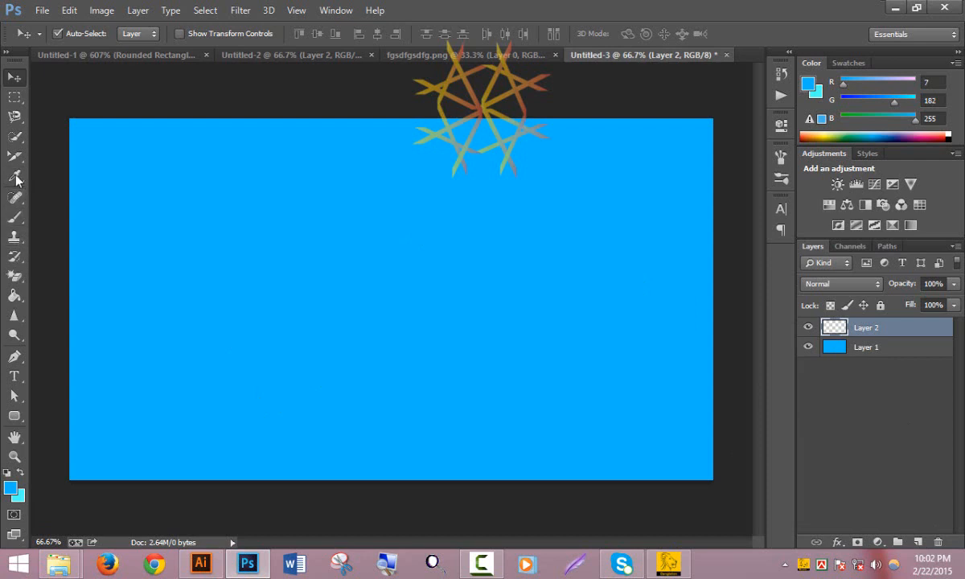
left_click(21, 224)
right_click(21, 226)
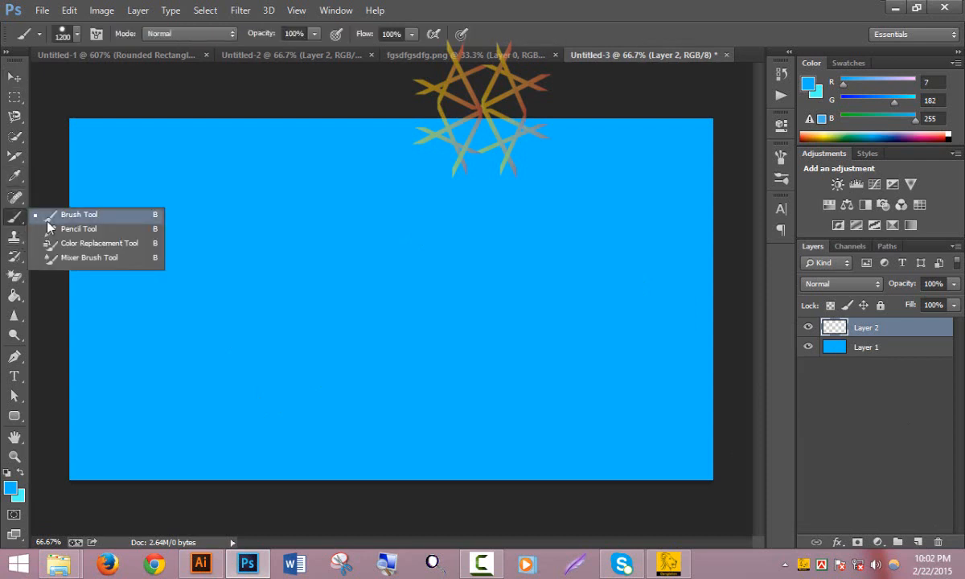
left_click(73, 217)
left_click(77, 34)
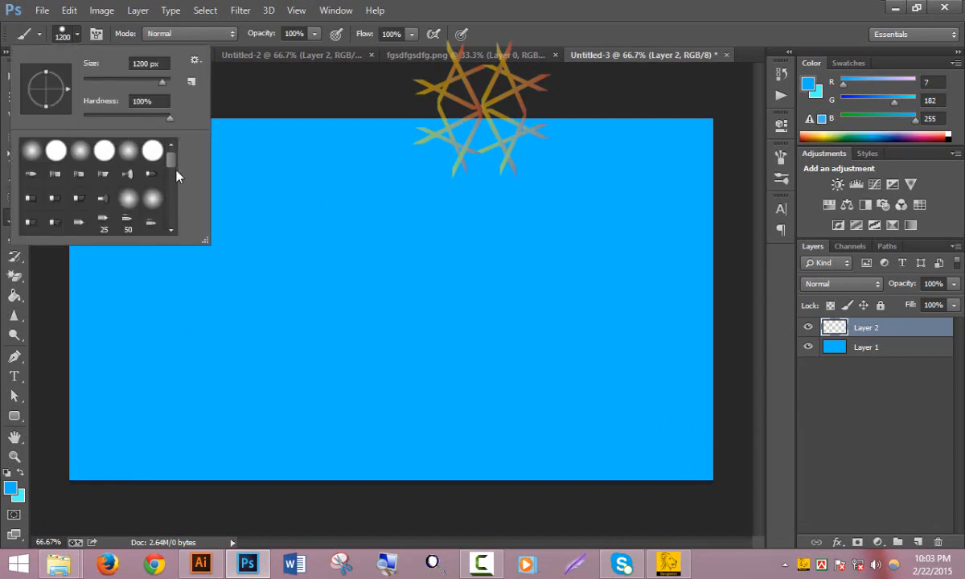
left_click_drag(171, 161, 172, 219)
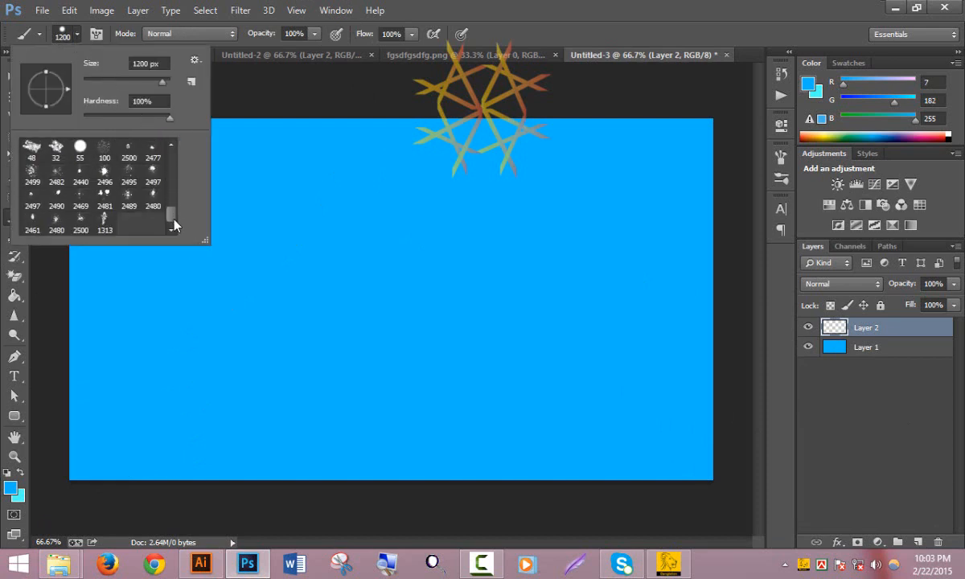
left_click(106, 228)
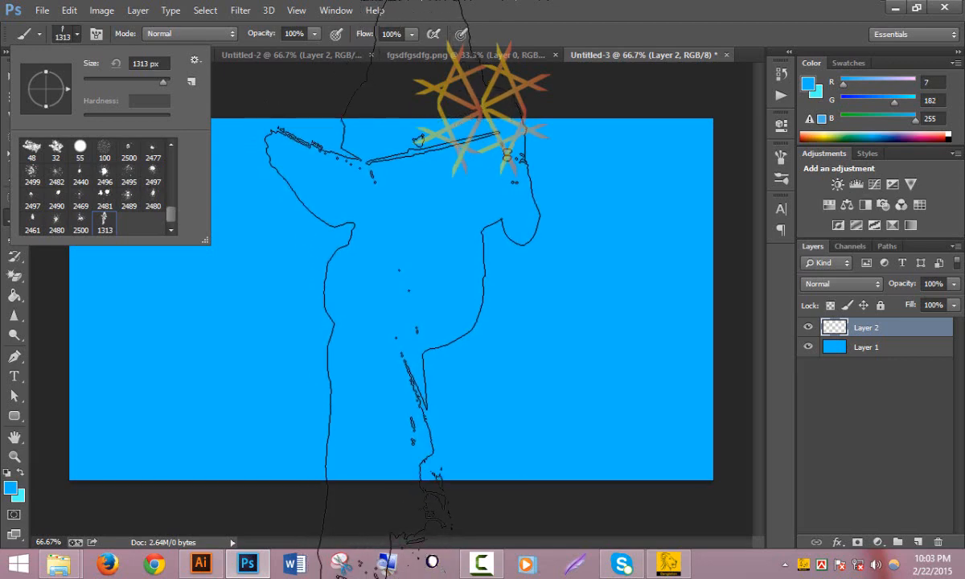
mouse_move(165, 83)
left_mouse_down()
mouse_move(98, 82)
mouse_move(117, 84)
left_mouse_up()
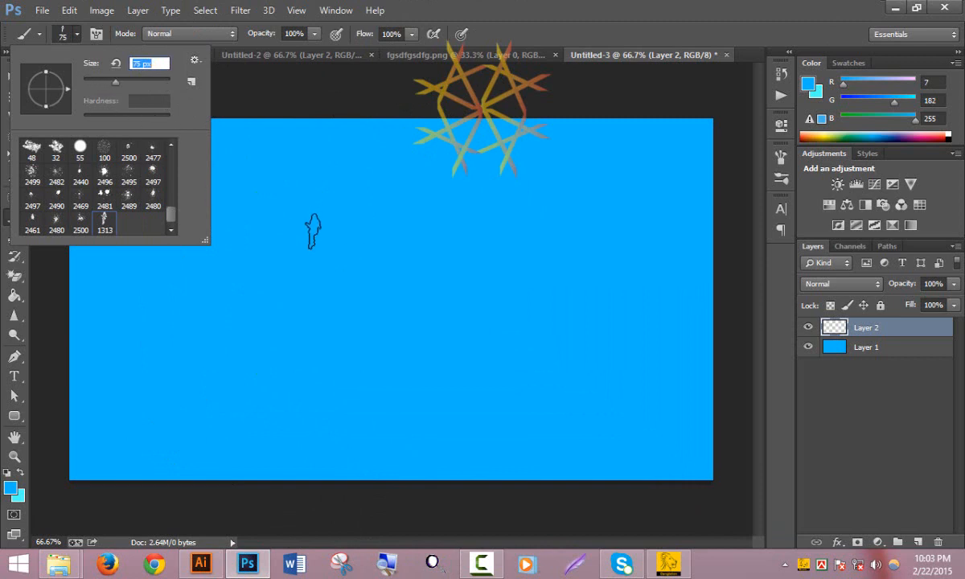
Step: Brush blue test strokes on Layer 2 with the woman-shaped tip and enlarge the layer thumbnails
left_click(297, 191)
mouse_move(414, 222)
left_mouse_down()
mouse_move(215, 276)
mouse_move(318, 305)
mouse_move(549, 336)
mouse_move(598, 400)
mouse_move(655, 380)
left_mouse_up()
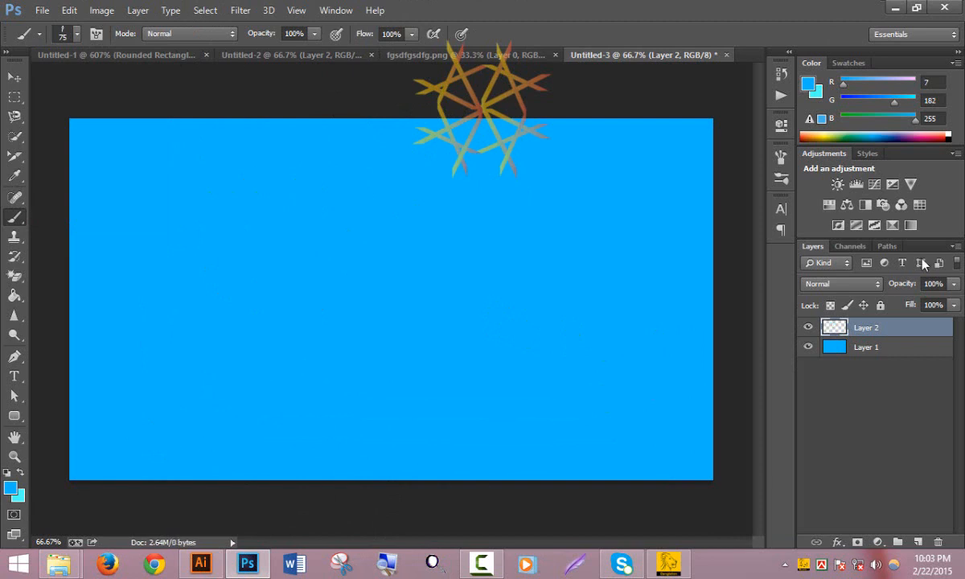
left_click(956, 246)
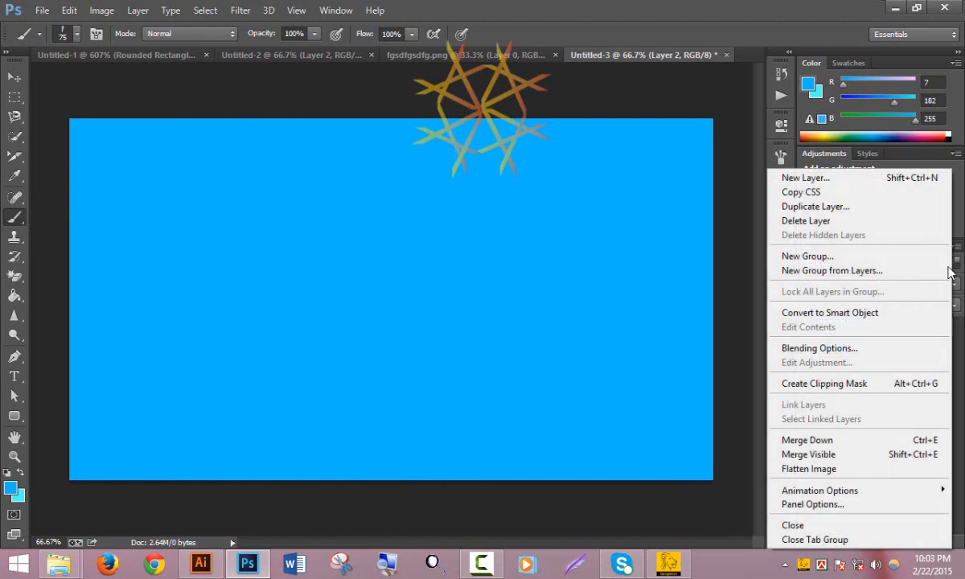
left_click(847, 505)
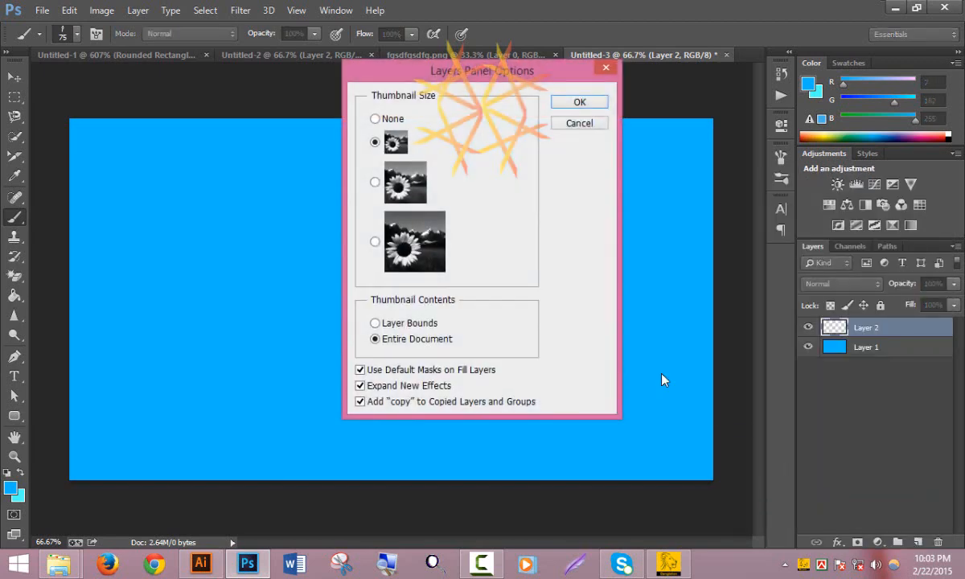
left_click(580, 103)
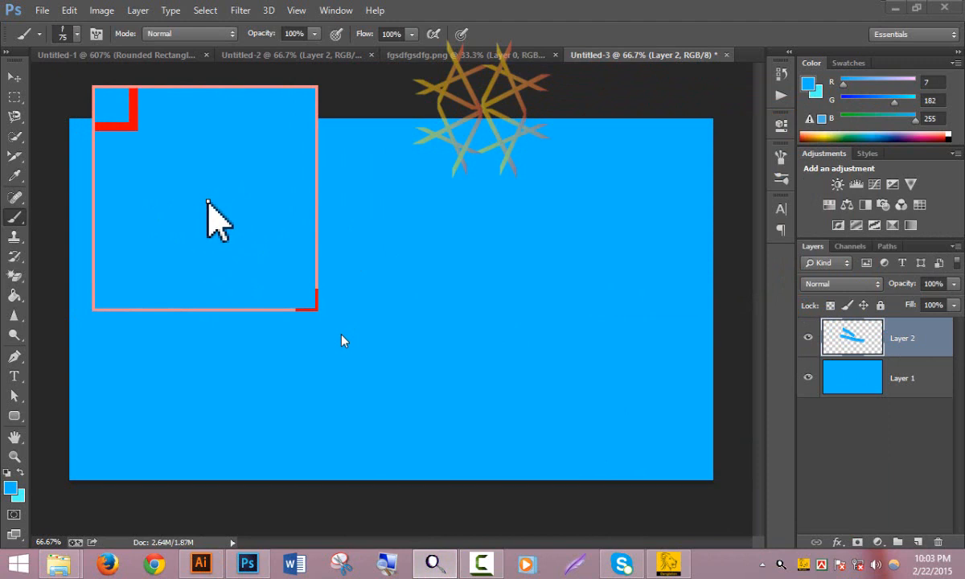
Step: Undo the blue test strokes and paint two short horizontal blue strokes in the upper-left area of Layer 2
key("ctrl+alt+z")
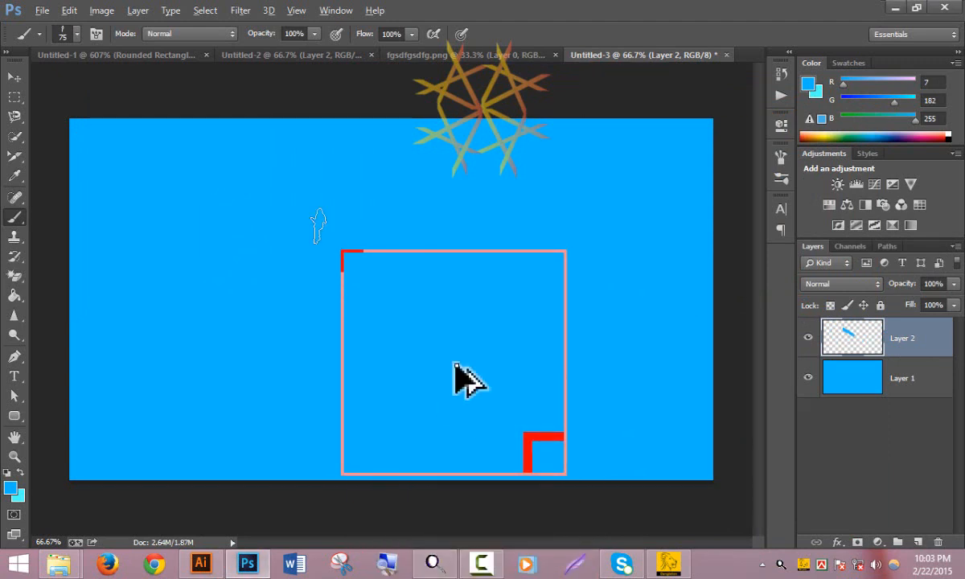
key("ctrl+alt+z")
left_click_drag(196, 175, 284, 192)
left_click_drag(219, 244, 363, 261)
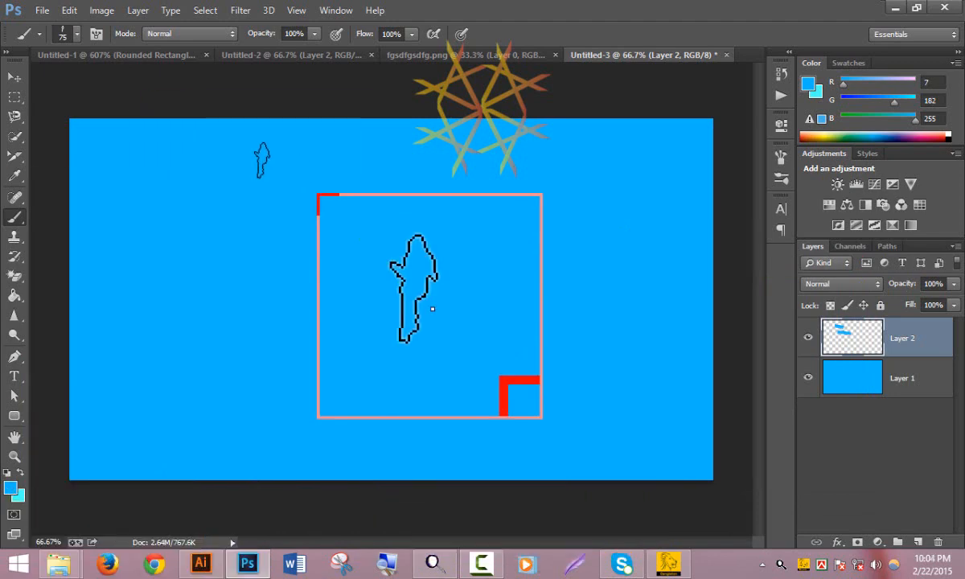
Step: Set the foreground color to white (ffffff) for the Brush tool
left_click(11, 491)
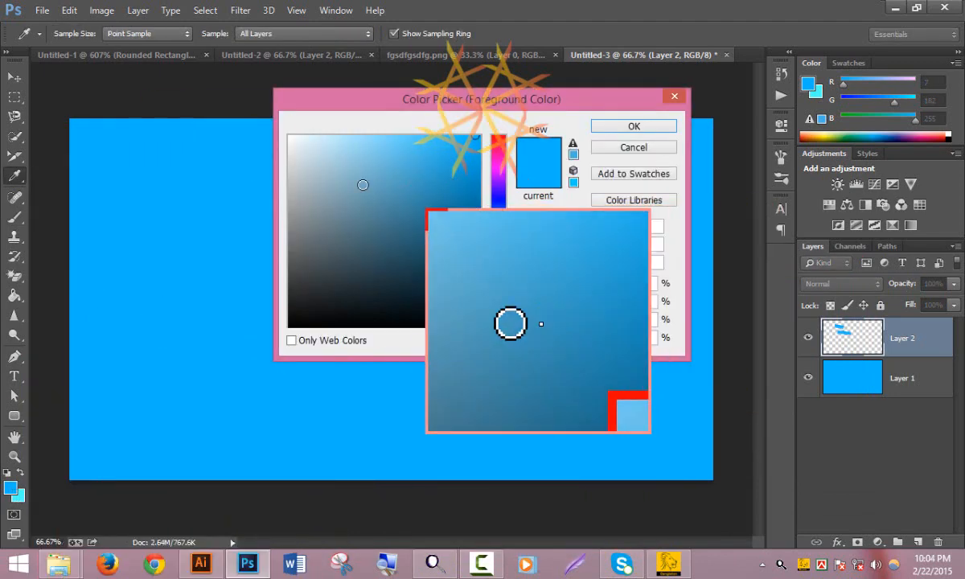
left_click_drag(366, 186, 253, 126)
key("b")
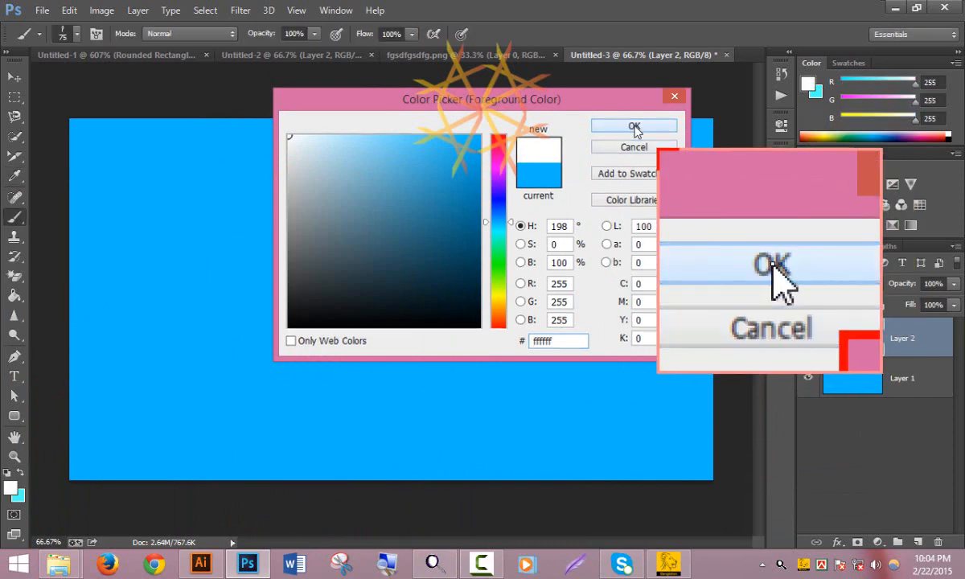
left_click(660, 61)
Step: Paint a white horizontal stroke on Layer 2 and stamp seven separate woman figures across the middle of the canvas
left_click_drag(100, 228, 281, 227)
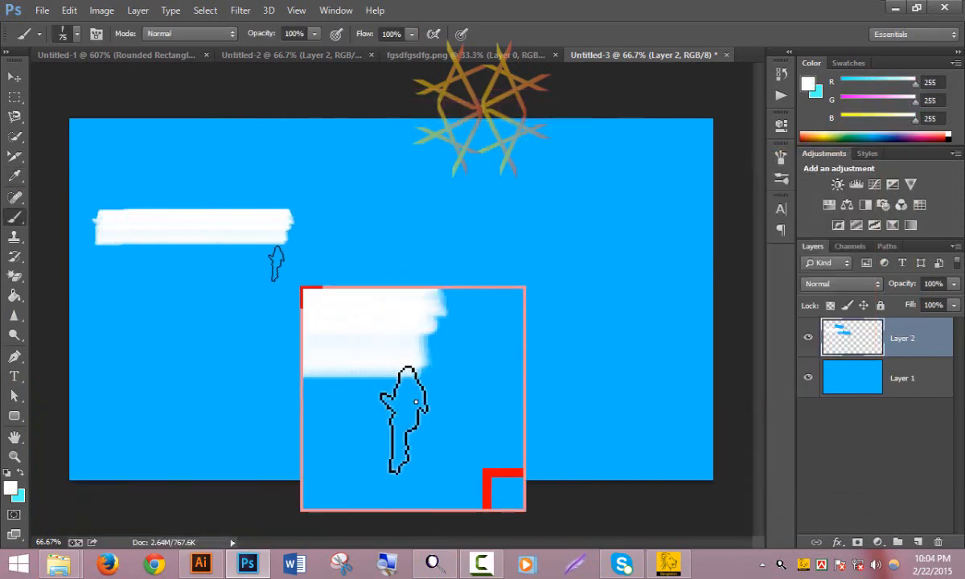
left_click(431, 201)
left_click(496, 233)
left_click(476, 268)
left_click(414, 278)
left_click(384, 290)
left_click(348, 320)
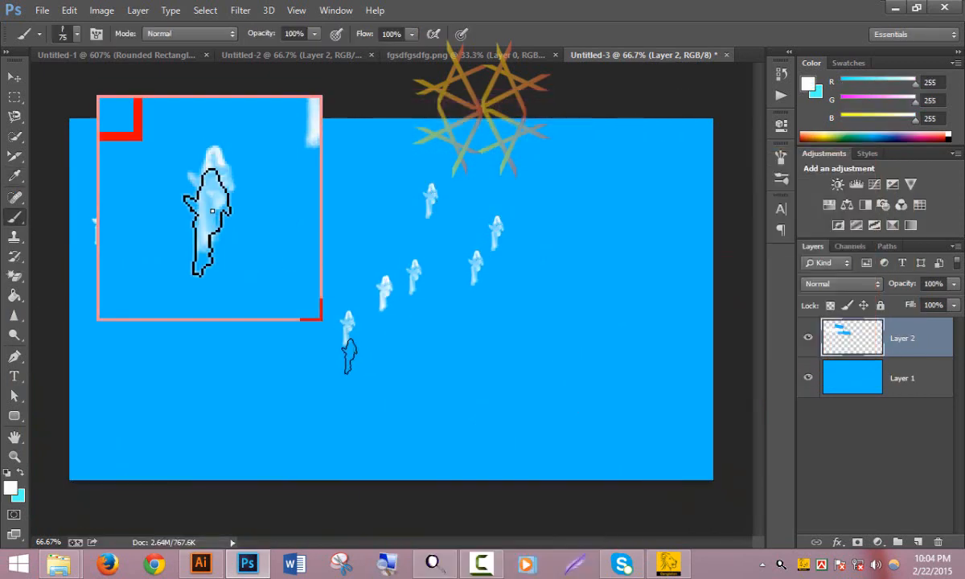
left_click(348, 356)
Step: Enlarge the woman-shaped brush tip to 250 px
key("bracketright")
key("bracketright")
key("bracketright")
key("bracketright")
key("bracketright")
key("bracketright")
key("bracketright")
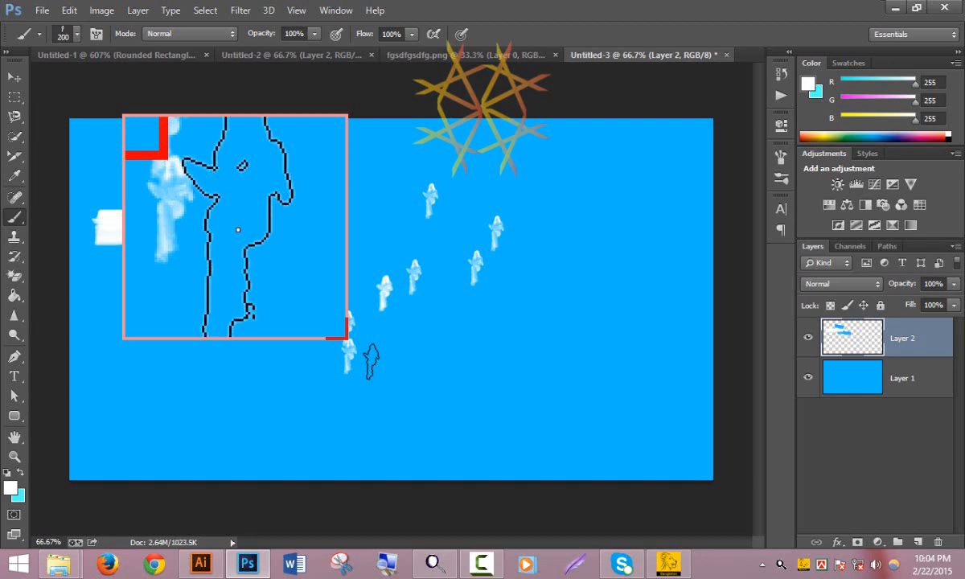
Step: Stamp thirteen large white woman figures across Layer 2, spread over the center, both sides and upper part of the canvas
left_click(398, 358)
left_click(555, 344)
left_click(306, 194)
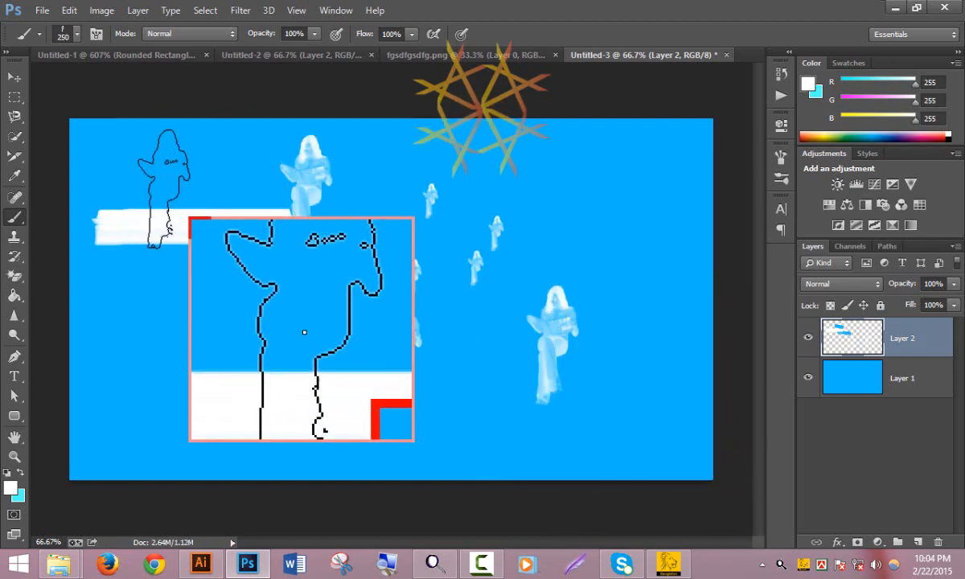
left_click(166, 191)
left_click(175, 271)
left_click(156, 357)
left_click(165, 430)
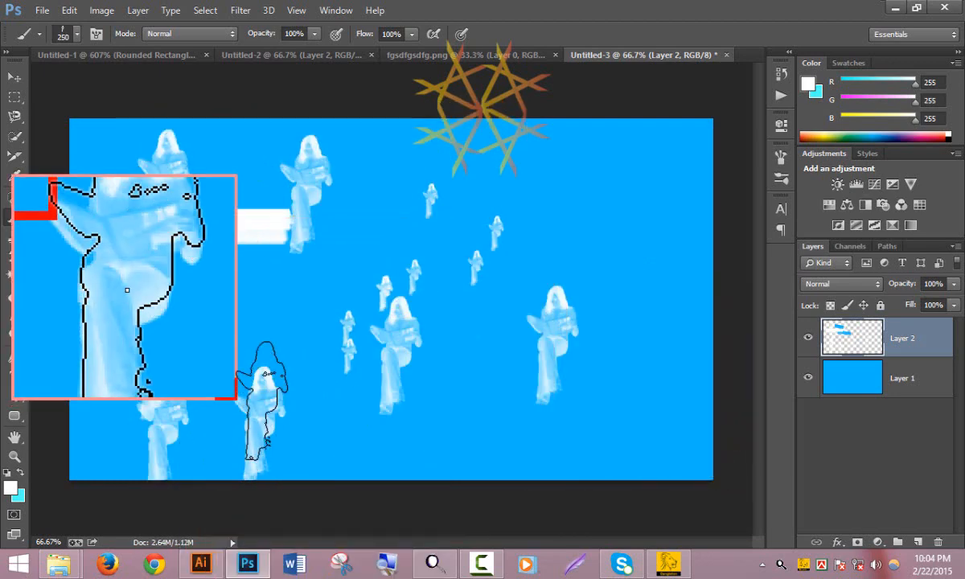
left_click(259, 388)
left_click(402, 191)
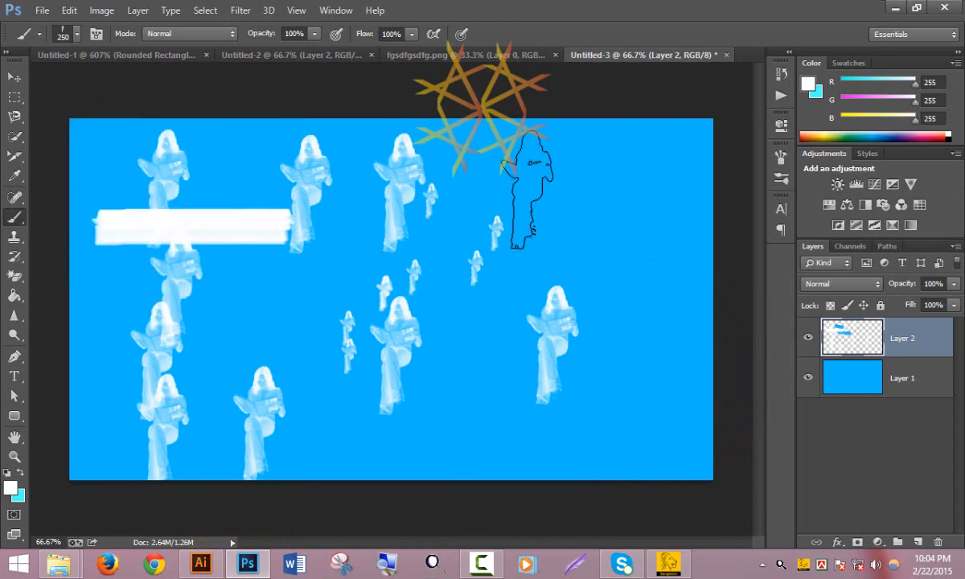
left_click(529, 201)
left_click(641, 229)
left_click(670, 262)
left_click(664, 358)
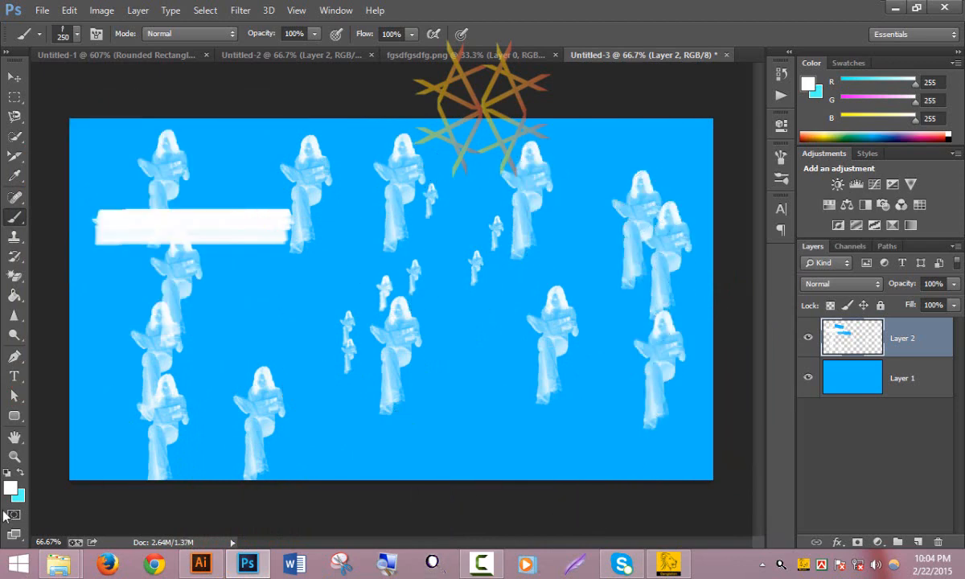
Step: Set the foreground color to light red (ff4545) for the Brush tool
left_click(10, 487)
left_click(443, 164)
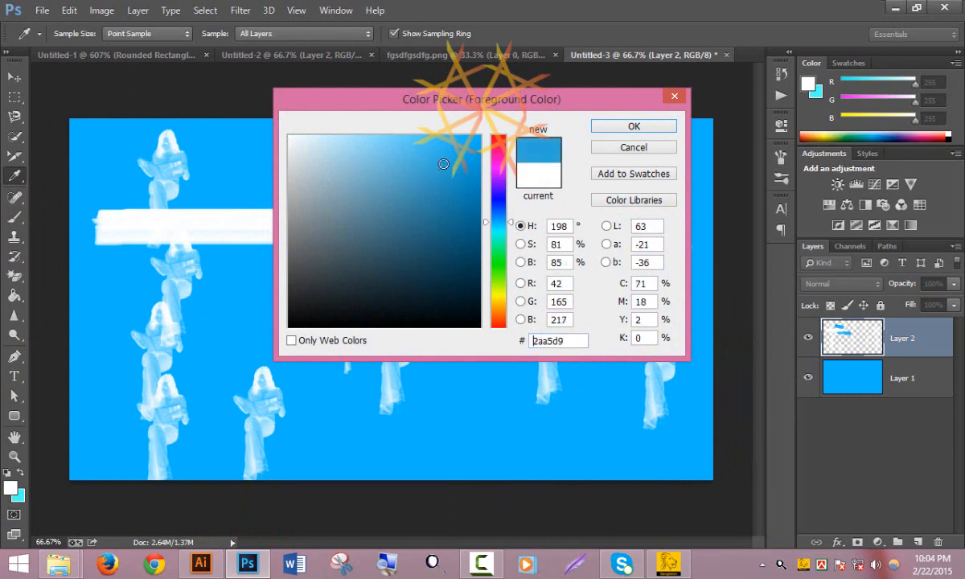
left_click(457, 177)
left_click_drag(500, 147, 500, 134)
left_click(429, 133)
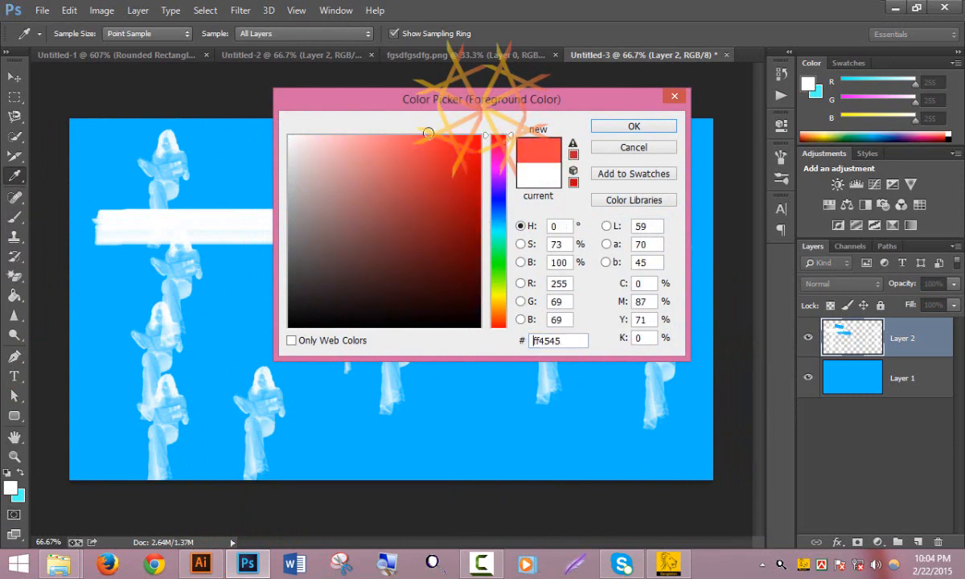
key("b")
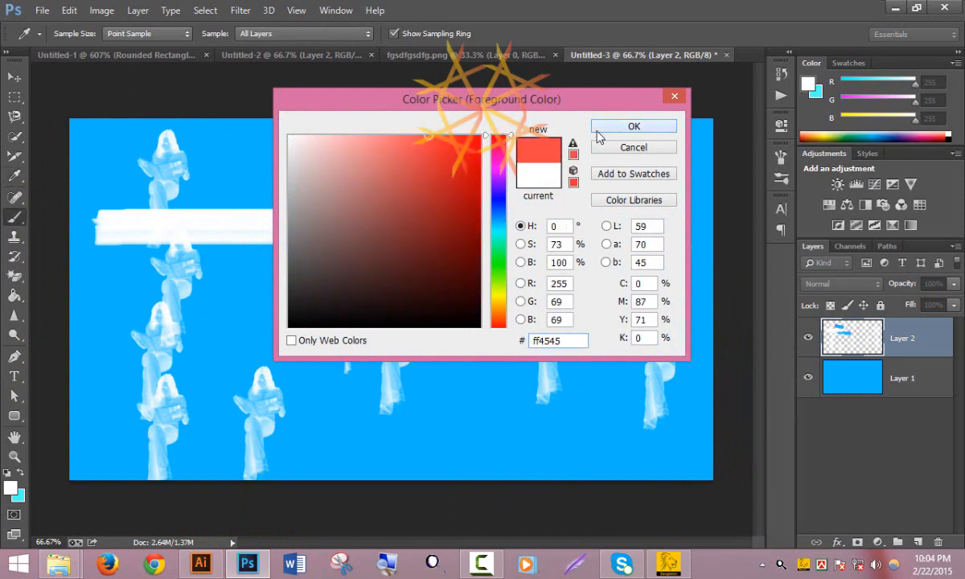
left_click(635, 126)
Step: Stamp twelve light-red woman figures on Layer 2 in the gaps between the white ones, some cut off by the canvas edges
left_click(246, 314)
left_click(481, 394)
left_click(497, 321)
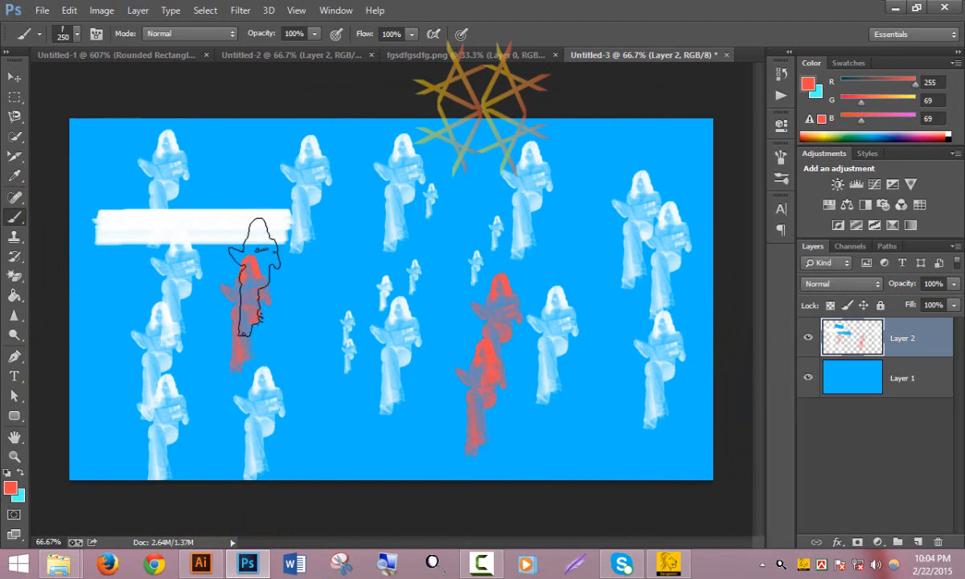
left_click(595, 159)
left_click(460, 151)
left_click(244, 149)
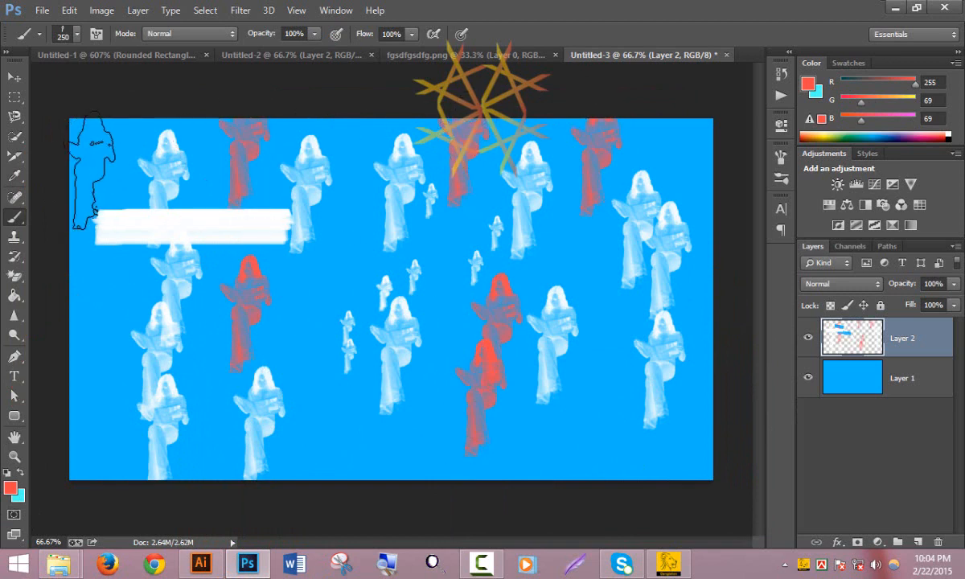
left_click(95, 170)
left_click(101, 322)
left_click(96, 422)
left_click(322, 430)
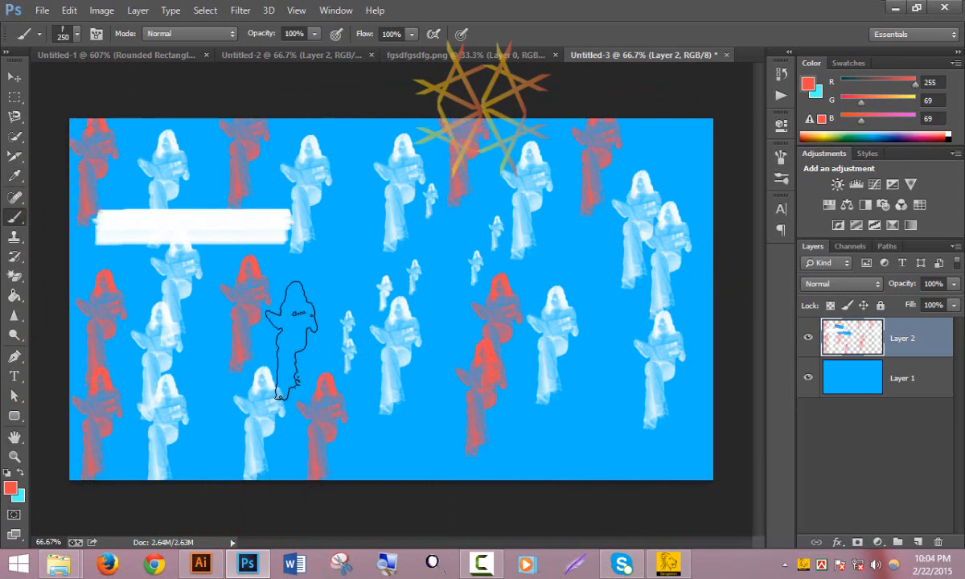
left_click(290, 334)
left_click(358, 260)
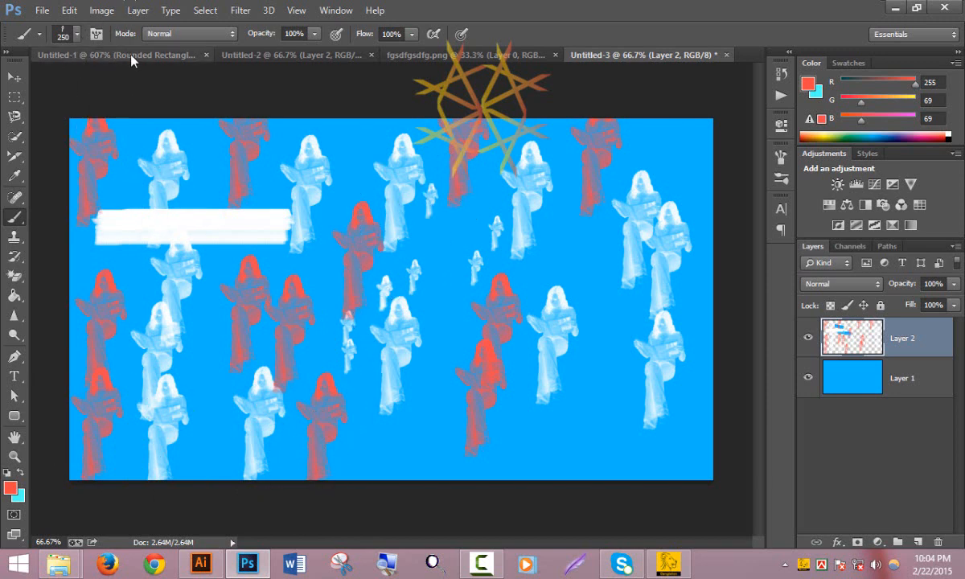
Step: Look at the brush preset options and the Load Brushes dialog for ABR files, and close them without loading anything
left_click(78, 34)
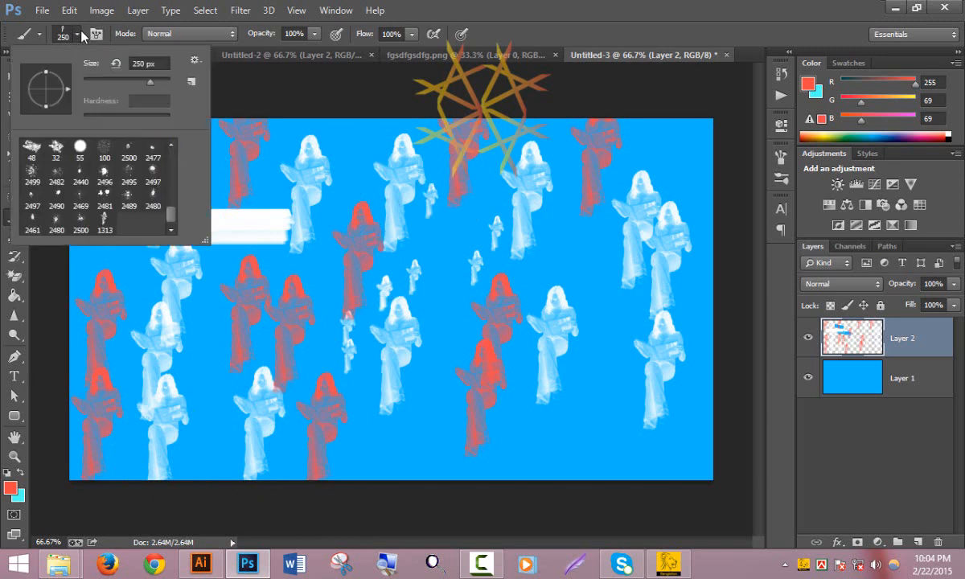
left_click(195, 61)
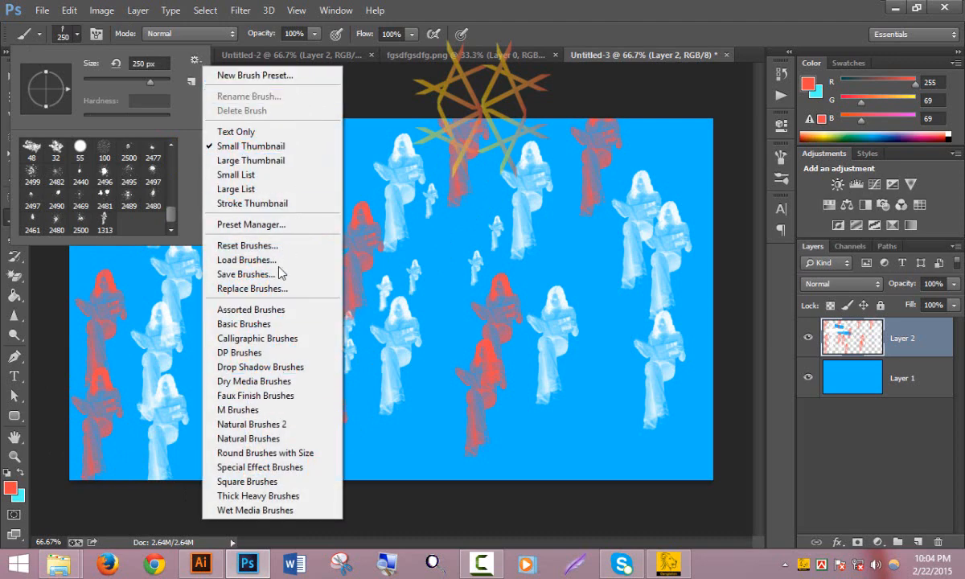
left_click(281, 260)
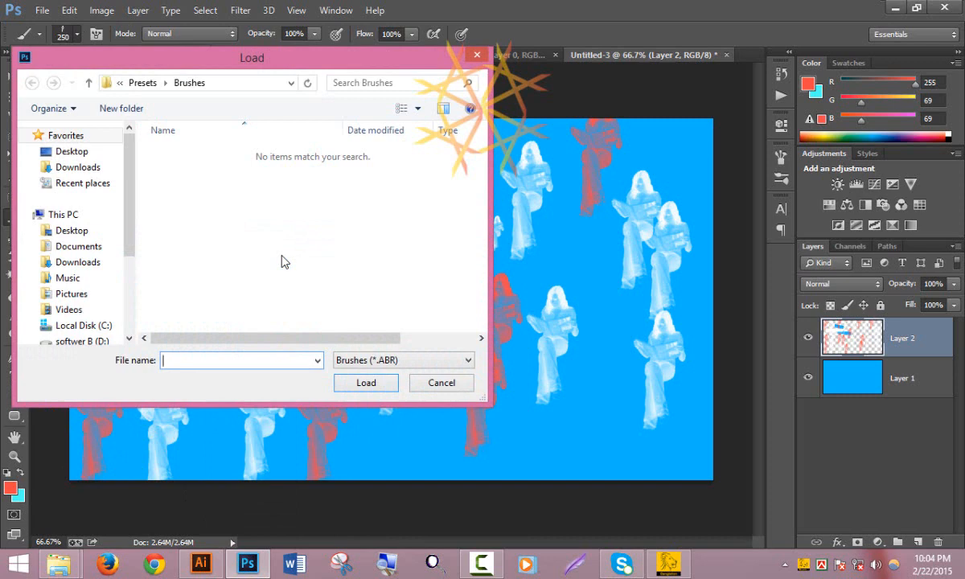
left_click(441, 383)
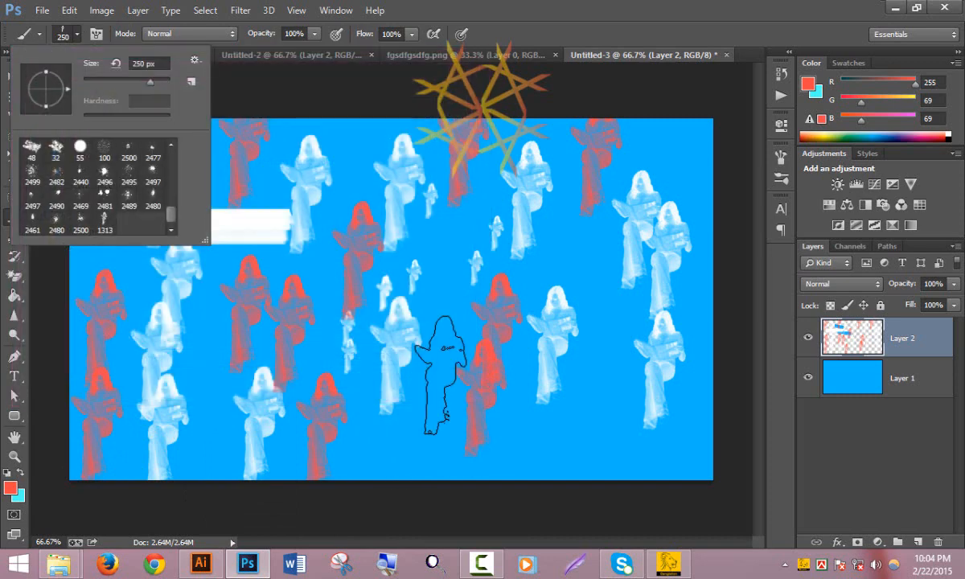
left_click(560, 7)
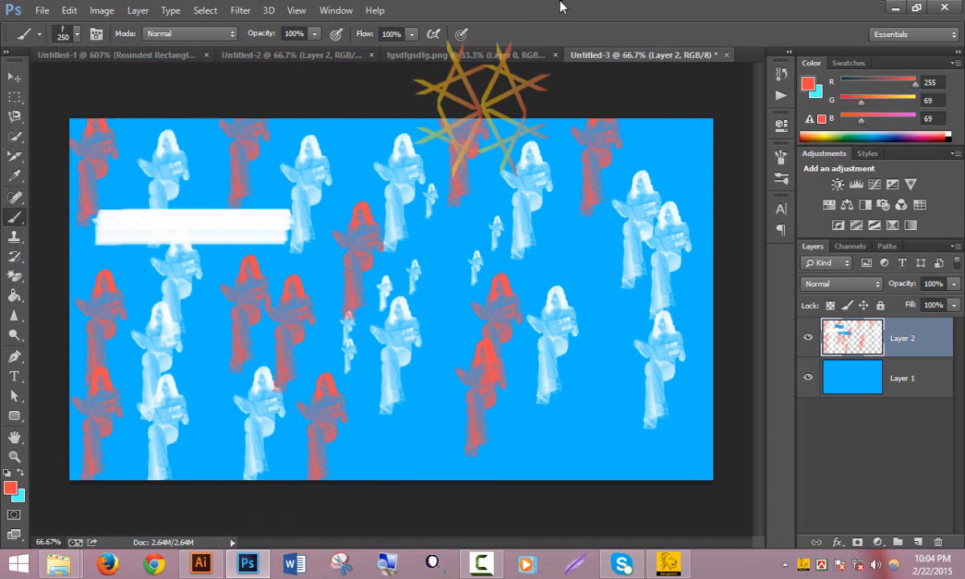